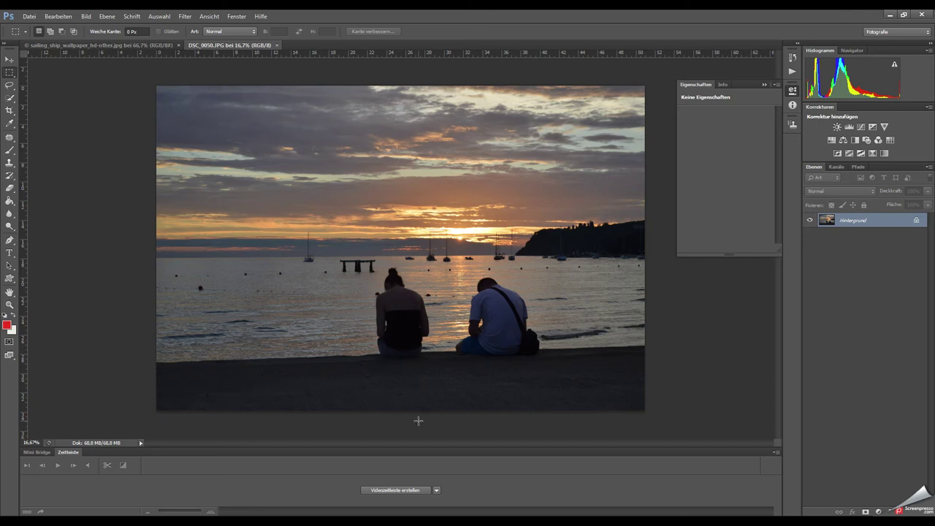
Quick-select the sky above the horizon, excluding the pier and boats
left_click(9, 97)
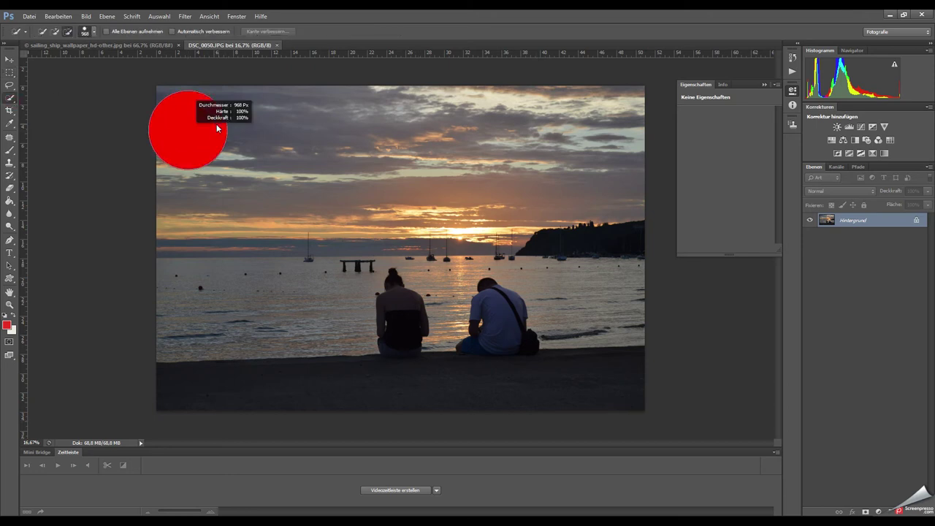
left_click(175, 152)
left_click_drag(313, 223, 448, 227)
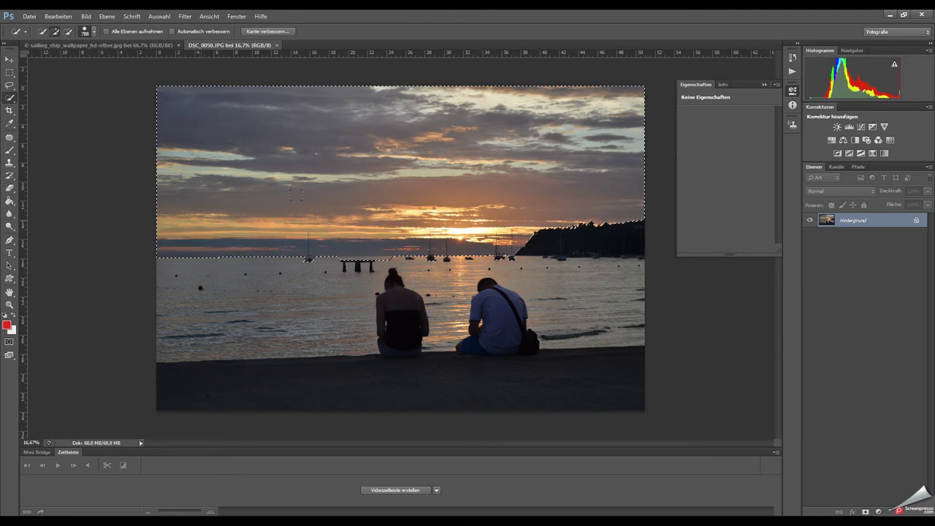
scroll(313, 261, "up", 2)
left_click_drag(313, 252, 425, 256)
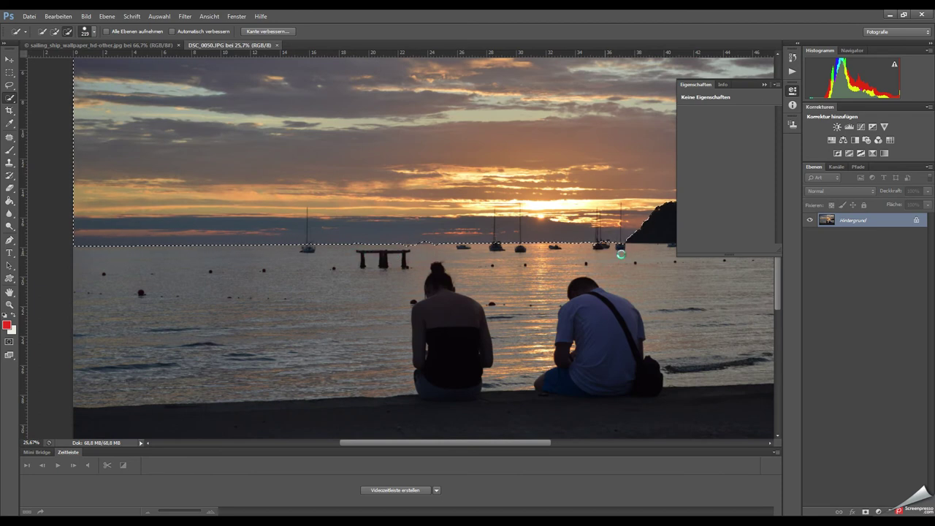
Convert the background to Ebene 0, delete the selected sky, deselect, and sample clean water for cloning
double_click(887, 226)
key("Return")
key("Delete")
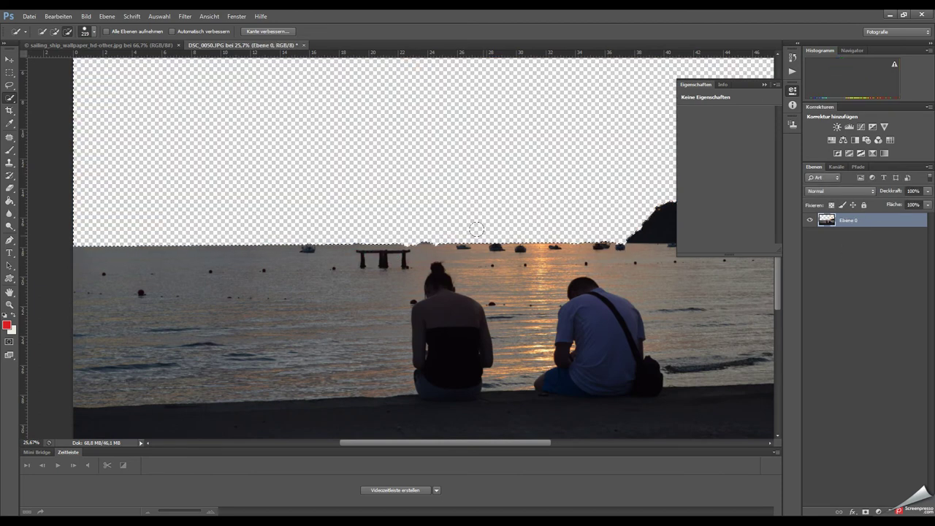
scroll(377, 245, "down", 2)
key("ctrl+d")
key("s")
left_click(152, 314, "alt")
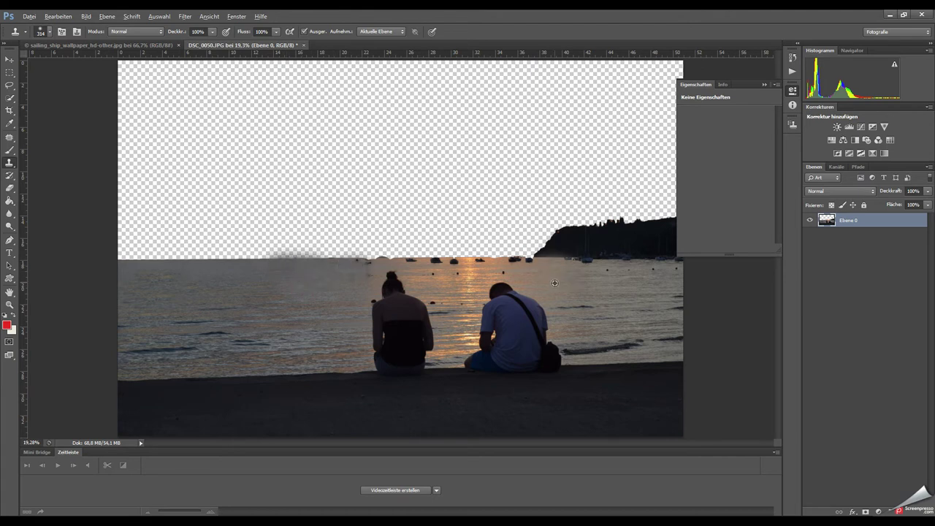
Enlarge the clone brush and clone out the two small dark buoys
scroll(370, 298, "up", 5)
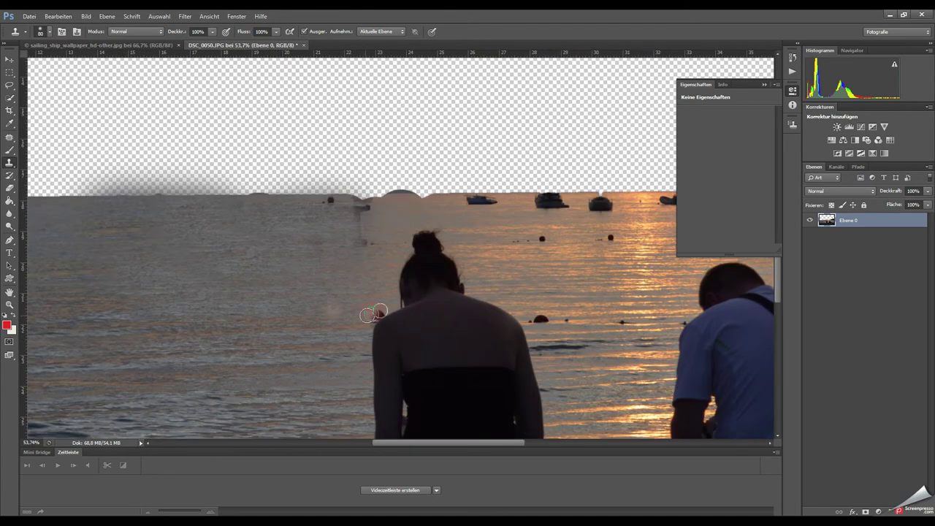
left_click_drag(266, 226, 340, 243)
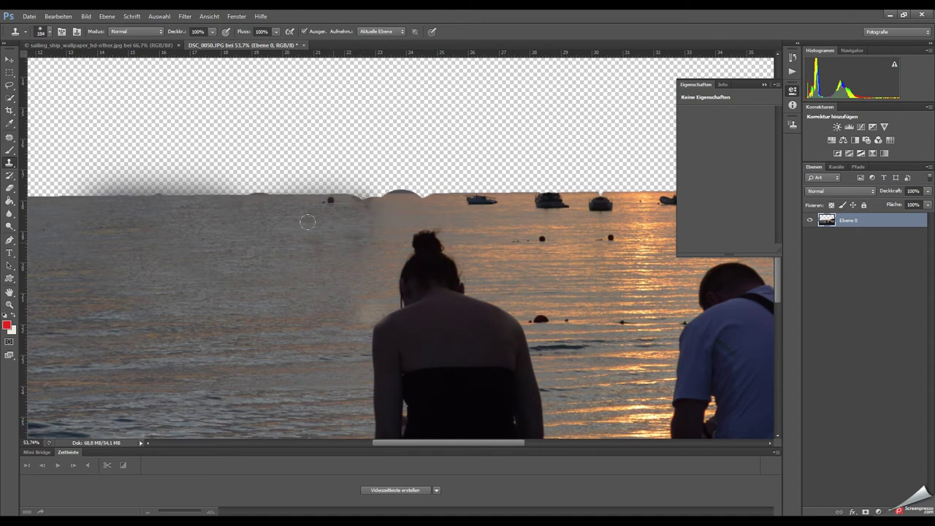
left_click(542, 238)
left_click(533, 314)
Clone away the five boats along the horizon using nearby clean water
left_click(607, 247, "alt")
left_click_drag(618, 197, 488, 194)
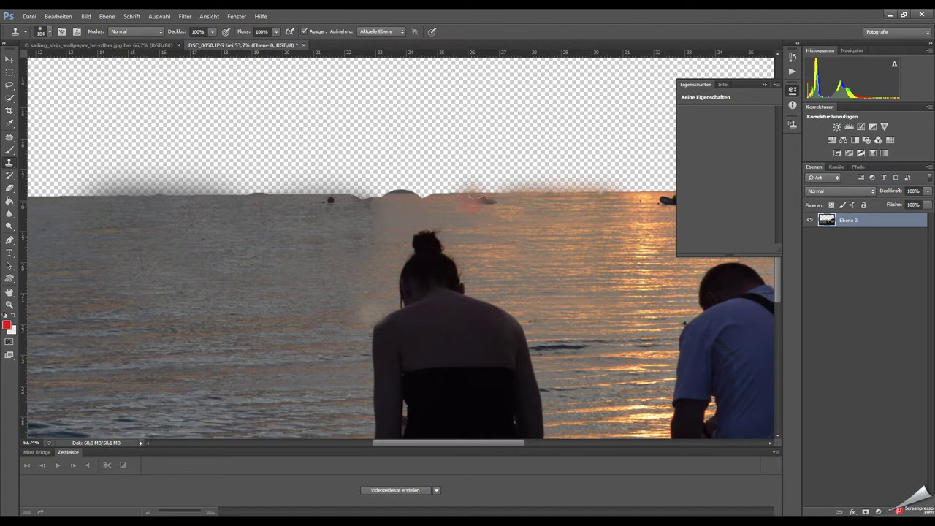
scroll(340, 223, "right", 5)
left_click(389, 178)
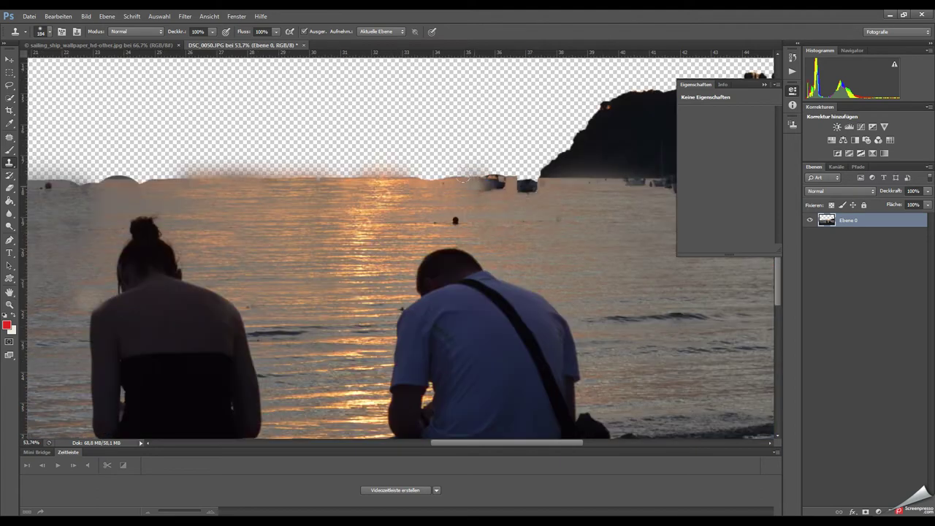
left_click_drag(460, 179, 548, 175)
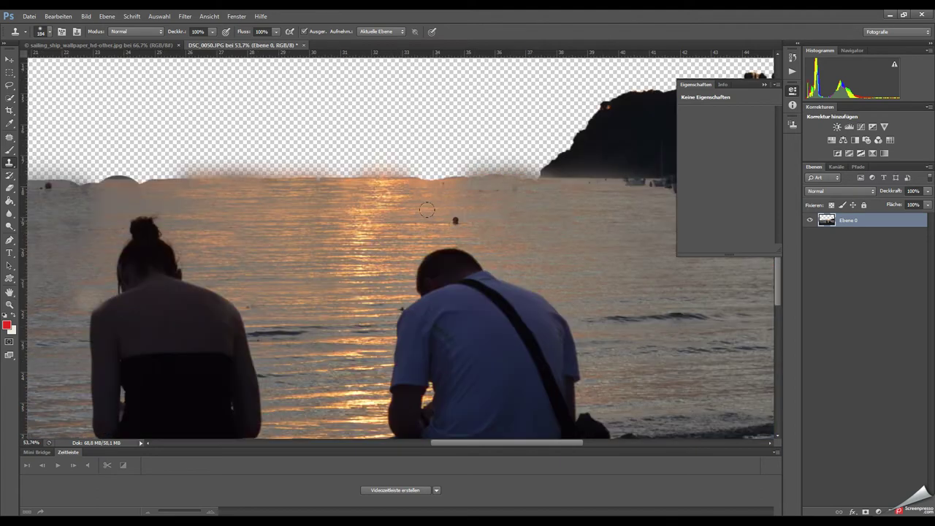
scroll(305, 241, "down", 3)
scroll(325, 317, "down", 2)
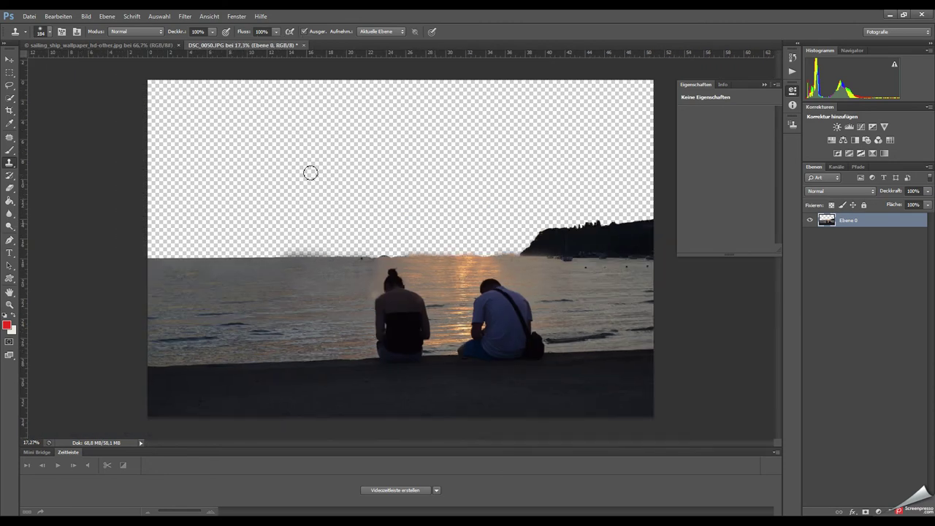
Add a layer beneath the photo and fill it with a dark-blue-to-golden gradient
left_click(881, 510, "ctrl")
left_click(7, 325)
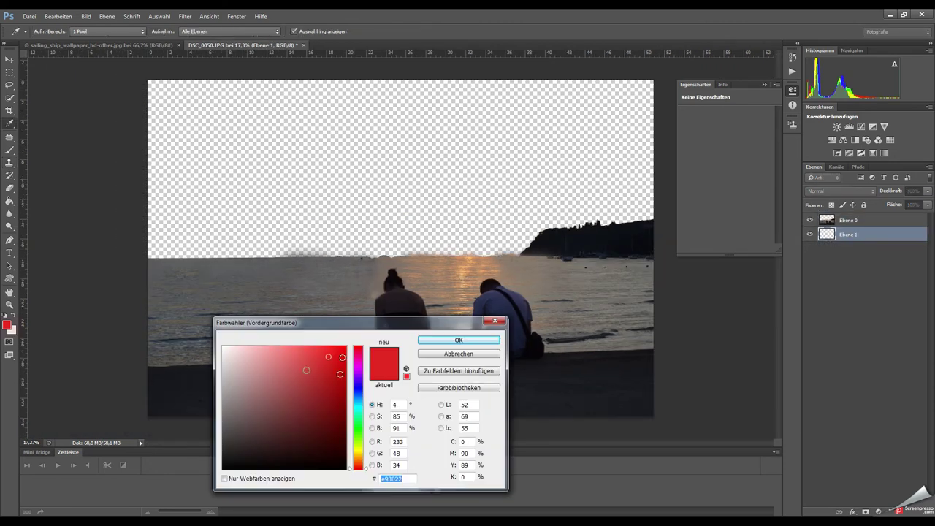
left_click(343, 375)
left_click(314, 383)
left_click(459, 340)
key("x")
left_click(8, 325)
left_click(329, 435)
left_click(442, 341)
left_click(13, 314)
left_click(10, 200)
left_click_drag(641, 74, 303, 243)
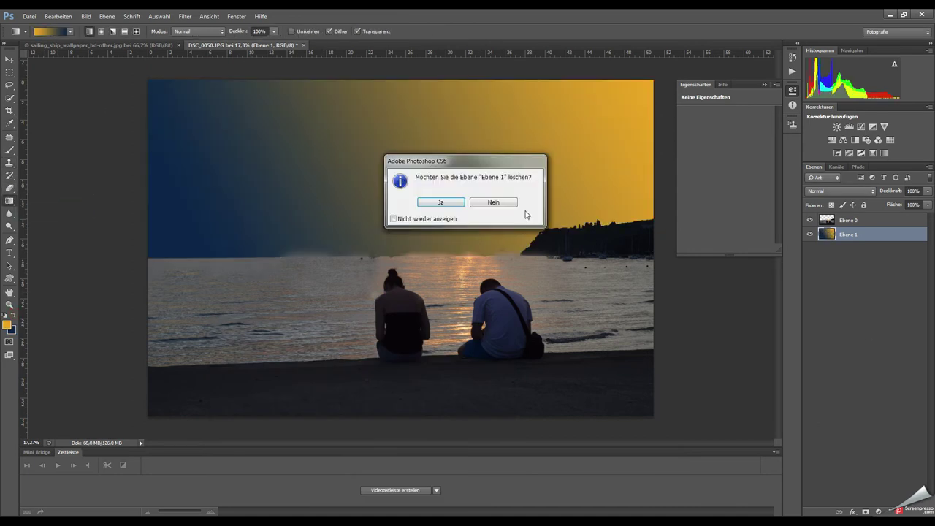
Add a black-filled layer and lower the opacity of gradient layer Ebene 1
left_click(890, 511)
left_click(6, 324)
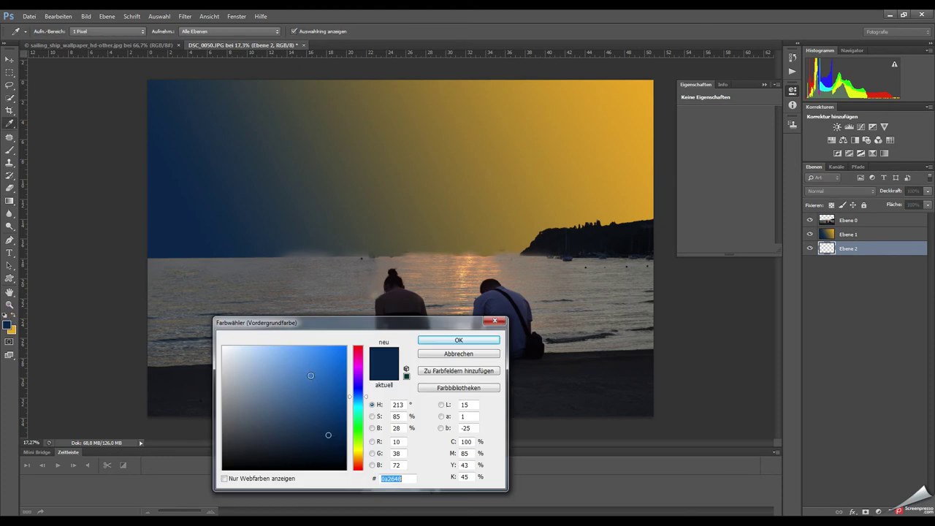
left_click(456, 338)
right_click(9, 200)
left_click(44, 208)
left_click(847, 234)
left_click(927, 191)
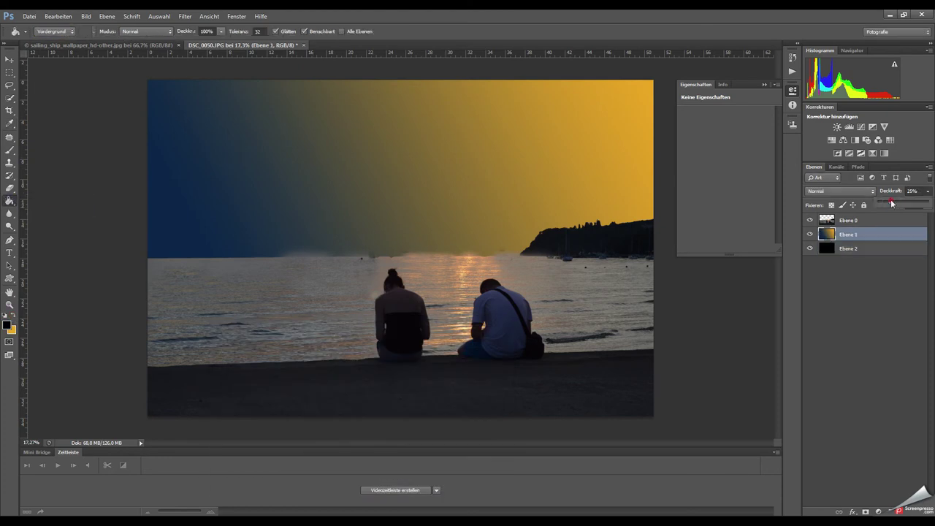
left_click_drag(925, 202, 903, 204)
left_click(9, 188)
Erase the hilltop castle and trees and soften the horizon edge on Ebene 0
key("alt+bracketright")
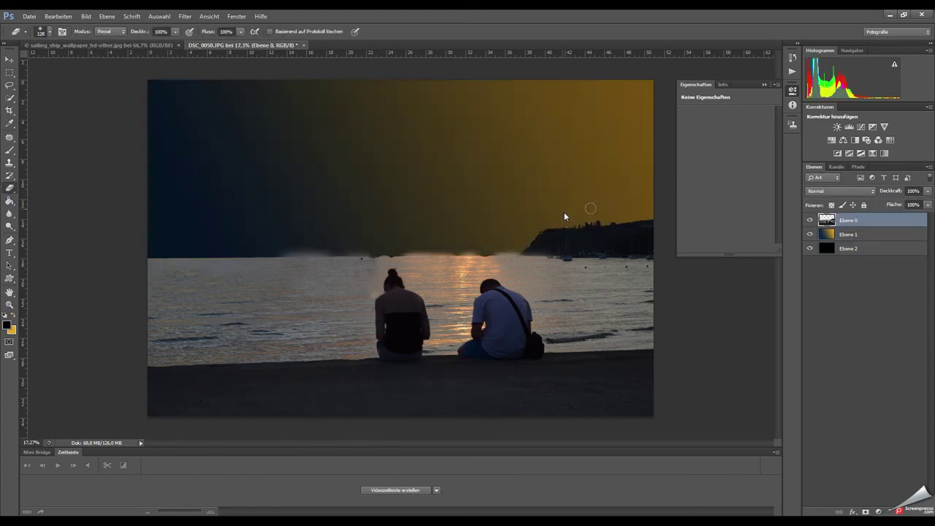
scroll(573, 227, "up", 4, "alt")
scroll(533, 244, "up", 4, "alt")
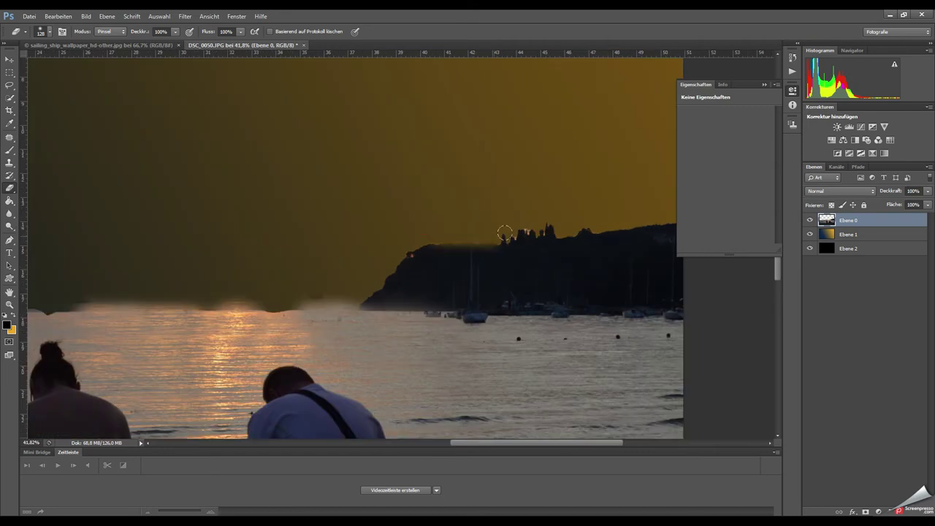
left_click_drag(504, 232, 404, 240)
left_click_drag(334, 294, 316, 294)
mouse_move(196, 300)
left_mouse_down()
mouse_move(66, 292)
mouse_move(368, 284)
mouse_move(328, 279)
left_mouse_up()
key("ctrl+minus")
key("ctrl+minus")
key("ctrl+minus")
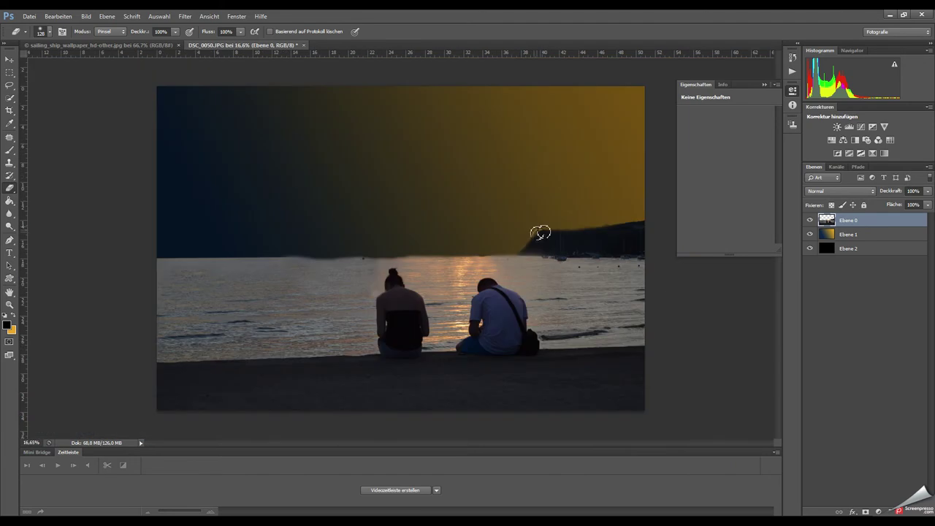
Desaturate the photo with a merged-down Hue/Saturation adjustment and add a new empty layer
left_click(831, 139)
left_click_drag(712, 169, 702, 170)
right_click(887, 220)
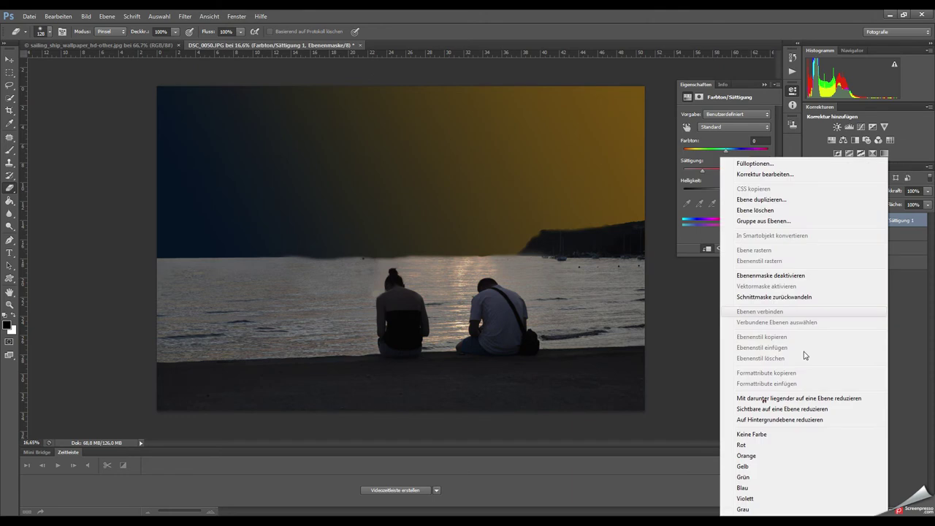
left_click(774, 398)
key("ctrl+shift+alt+n")
key("b")
right_click(380, 205)
Stamp light grey clouds on the left and right of the sky with a cloud brush
double_click(495, 365)
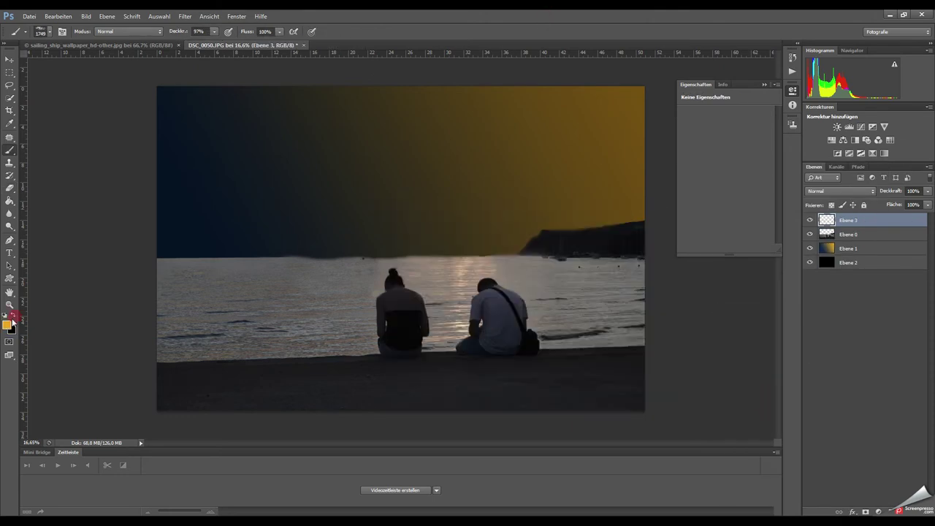
left_click(10, 322)
left_click(220, 373)
key("Return")
right_click(377, 177)
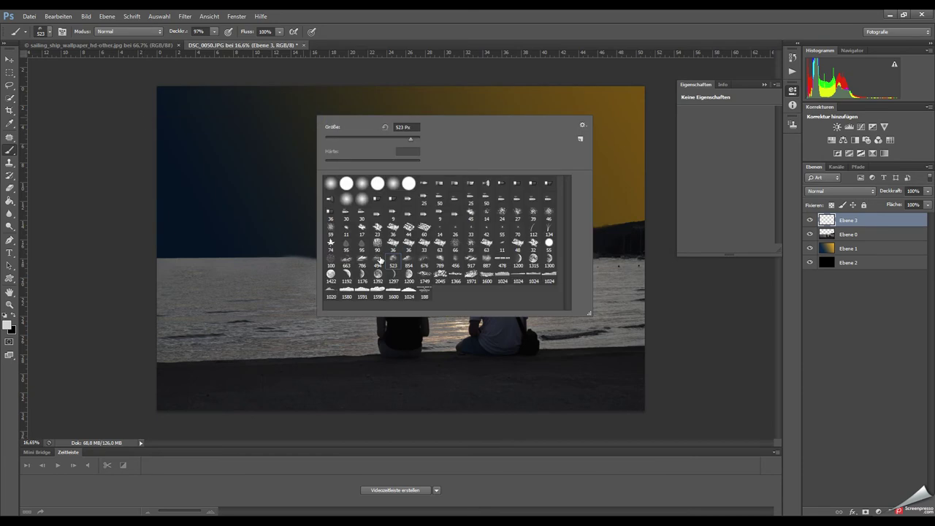
double_click(379, 260)
left_click(241, 168)
left_click(654, 191)
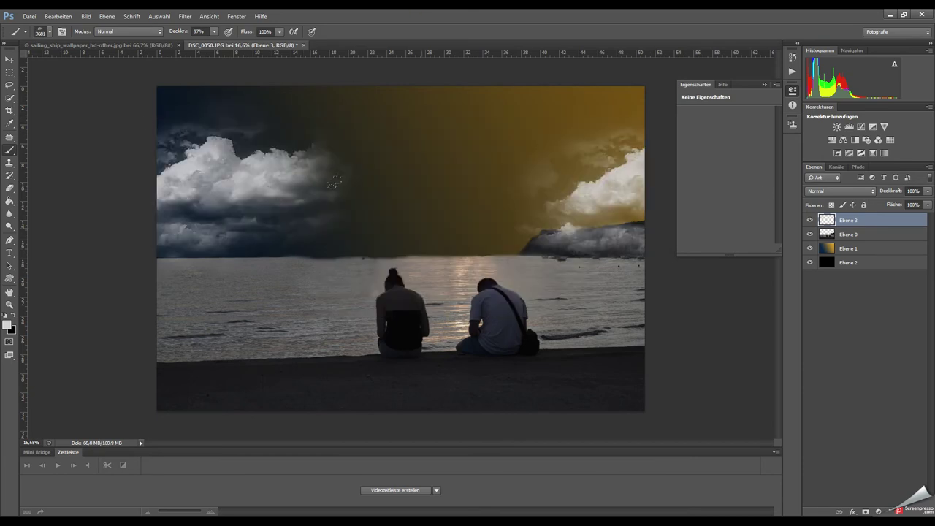
On a new layer, paint clouds across the upper and middle sky with another cloud brush
key("ctrl+shift+alt+n")
right_click(360, 109)
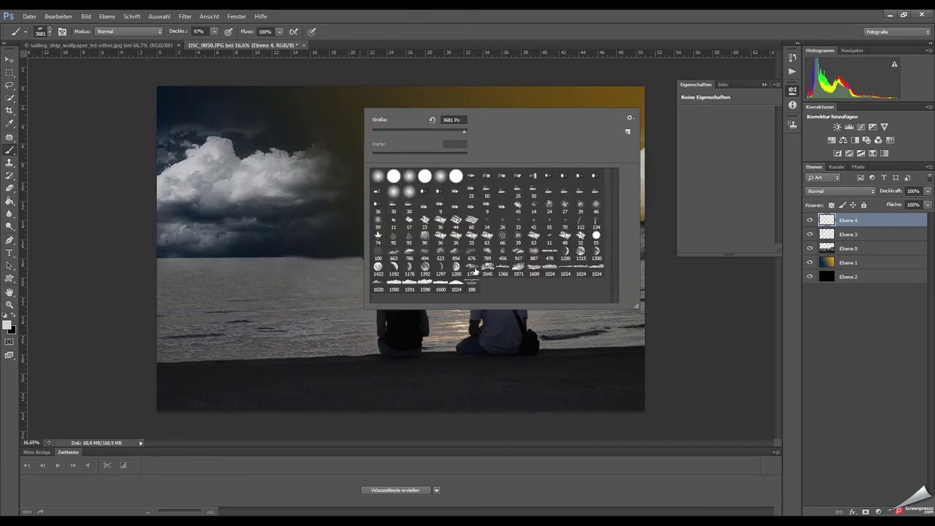
double_click(474, 269)
right_click(484, 307)
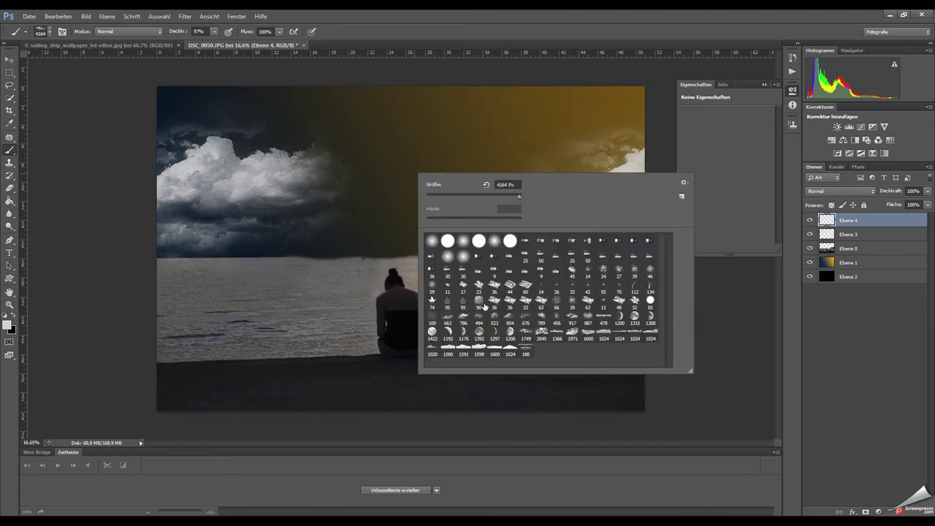
key("Escape")
left_click_drag(449, 129, 553, 119)
left_click(129, 74)
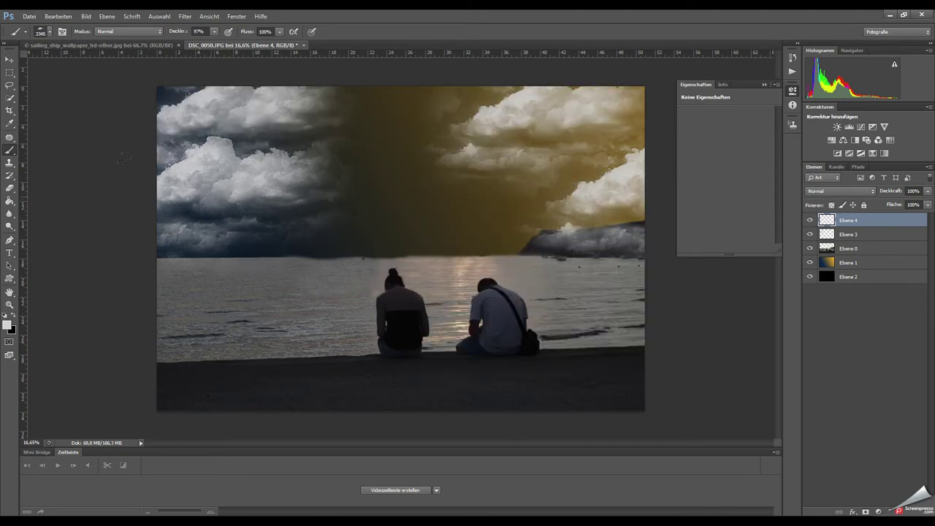
right_click(539, 295)
key("Escape")
left_click_drag(512, 219, 303, 219)
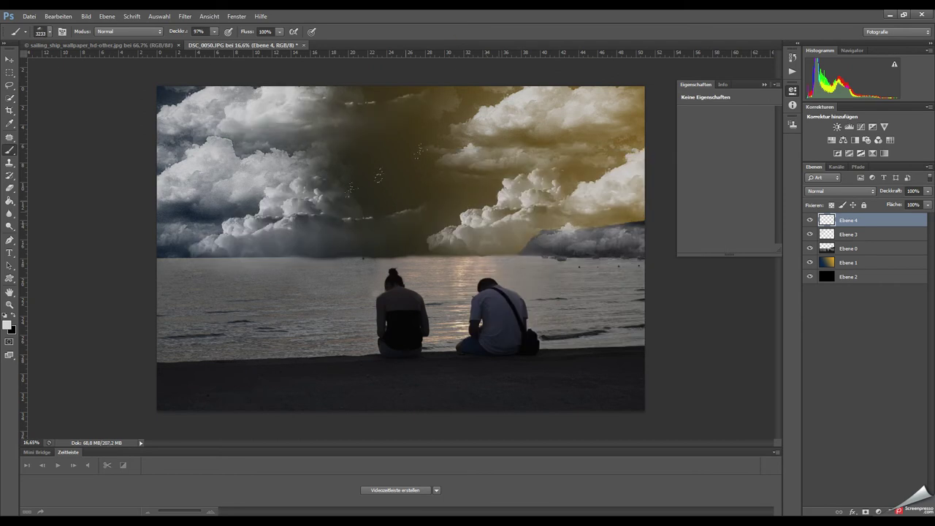
Stamp brighter clouds top-middle and lower-left, then erase part of the right mountain on Ebene 3
right_click(531, 300)
key("Escape")
left_click(375, 102)
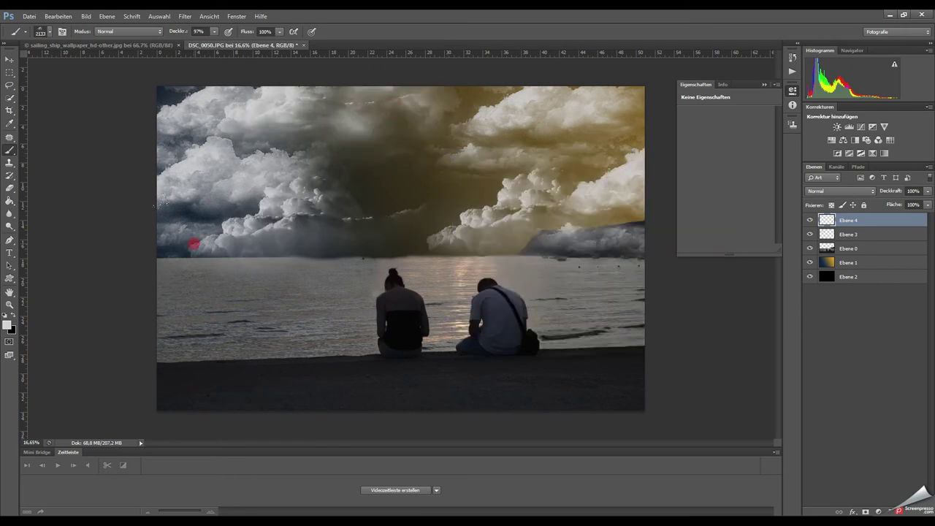
left_click(193, 245)
left_click(824, 232)
key("e")
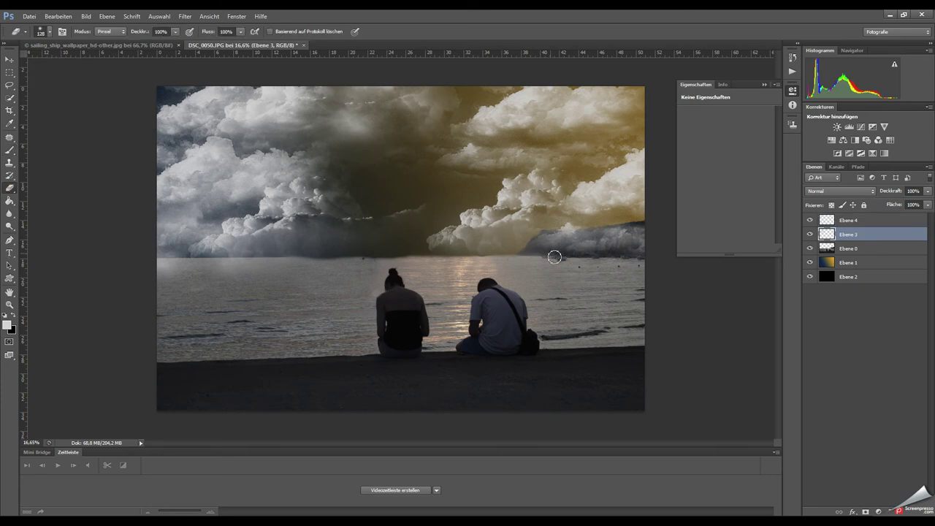
left_click_drag(555, 252, 610, 247)
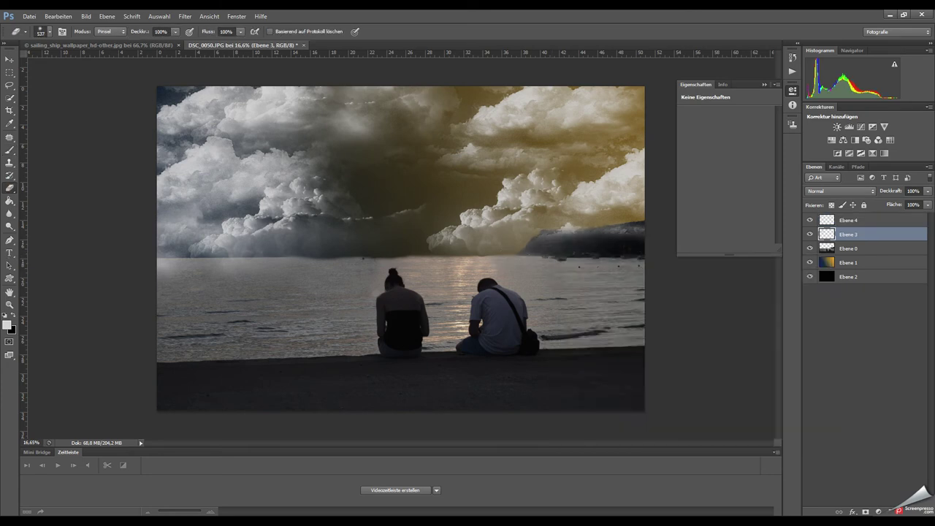
key("ctrl+shift+alt+n")
Stamp an f0f0f0 moon brush onto the new layer and move it below Ebene 0
key("b")
right_click(398, 219)
left_click(7, 325)
left_click(223, 353)
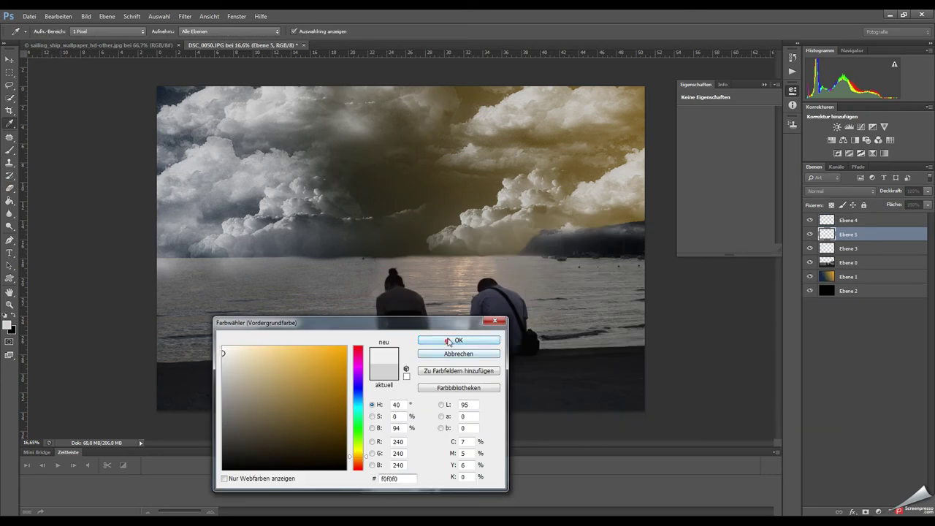
left_click(448, 341)
right_click(406, 187)
key("Escape")
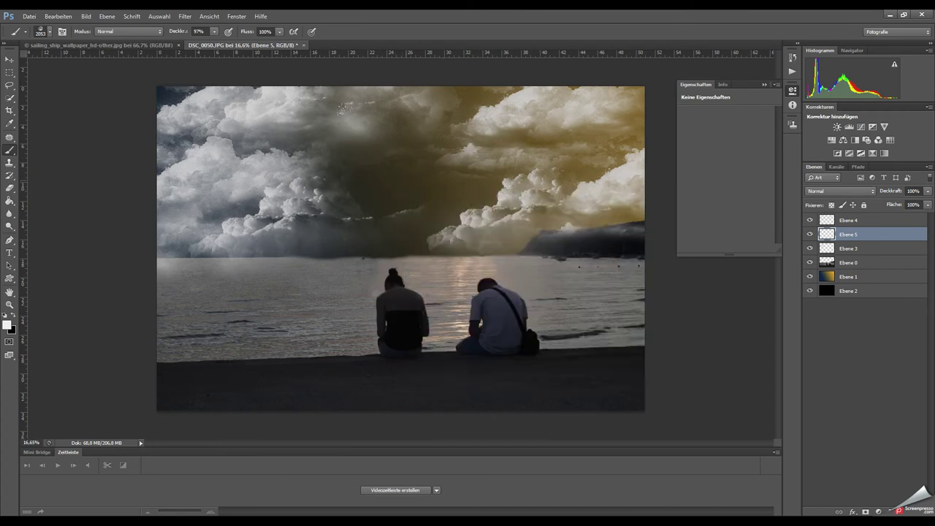
left_click(401, 192)
key("ctrl+bracketleft")
key("ctrl+bracketleft")
Flip the moon vertically and horizontally with Free Transform
key("ctrl+t")
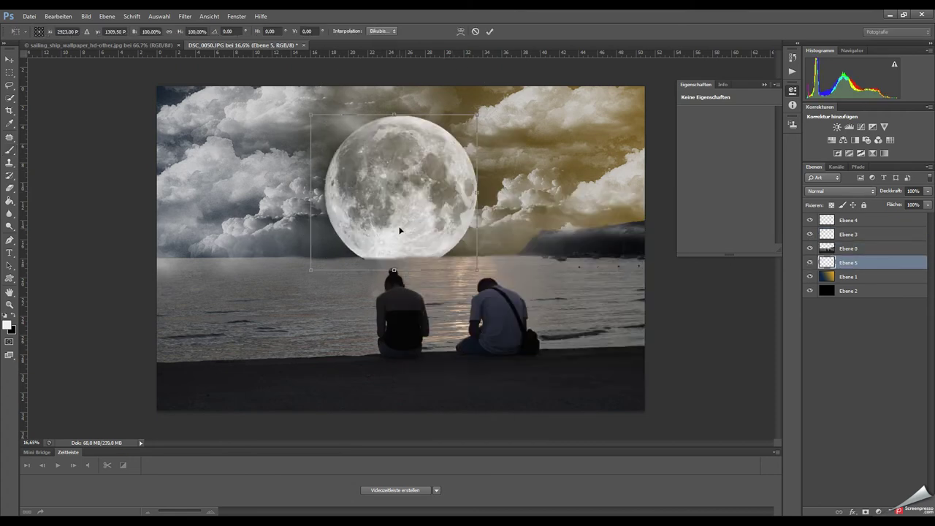
right_click(399, 219)
left_click(453, 373)
right_click(397, 180)
left_click(452, 332)
left_click(489, 31)
Duplicate the moon layer, flip the copy, move it toward the water and to the top
key("ctrl+j")
key("ctrl+t")
right_click(415, 173)
left_click(470, 322)
left_click_drag(409, 138, 414, 281)
left_click(488, 31)
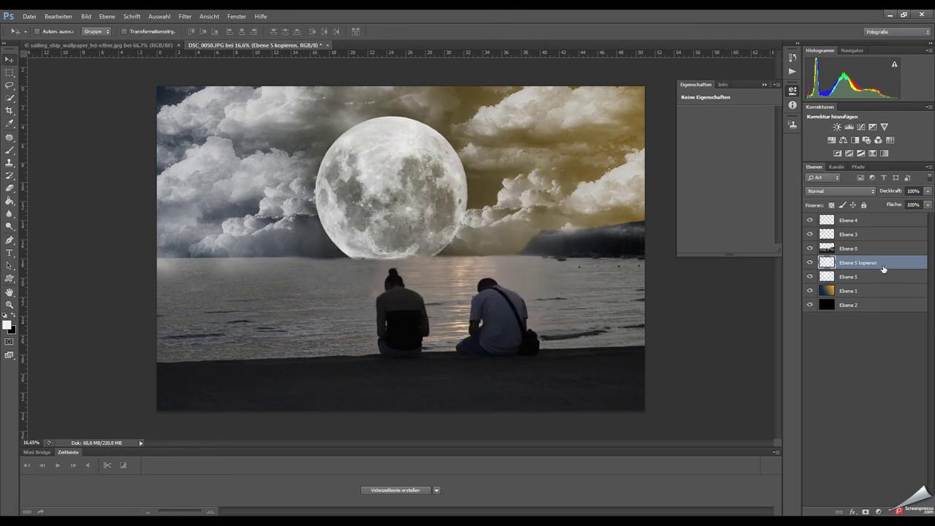
left_click_drag(883, 270, 883, 216)
Flip the copied moon both ways again and reposition it right and up
right_click(394, 360)
key("Escape")
key("ctrl+t")
right_click(418, 357)
left_click(453, 346)
right_click(396, 327)
left_click(434, 458)
mouse_move(402, 366)
left_mouse_down()
mouse_move(515, 336)
mouse_move(488, 323)
left_mouse_up()
left_click(489, 30)
Shift cloud layer Ebene 4 slightly right and toggle layer visibility to compare
left_click(847, 233)
left_click_drag(438, 178, 504, 178)
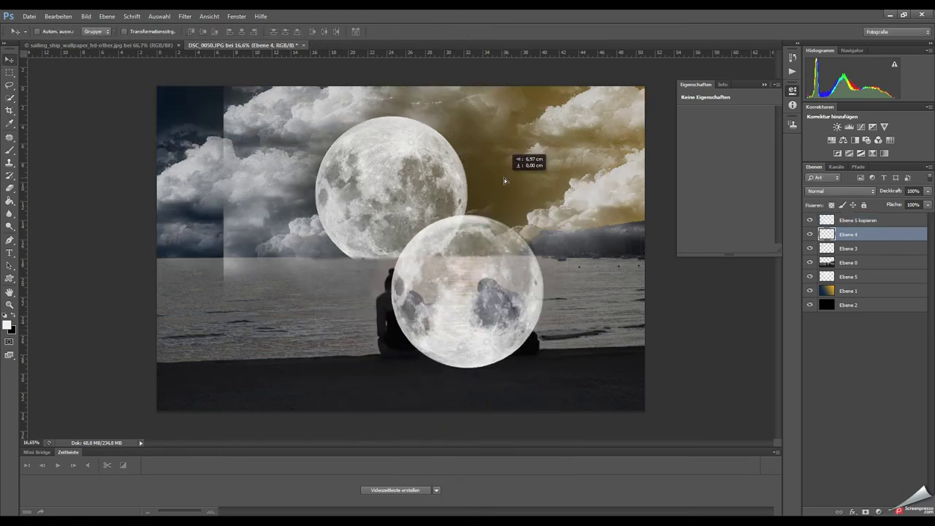
left_click(809, 248)
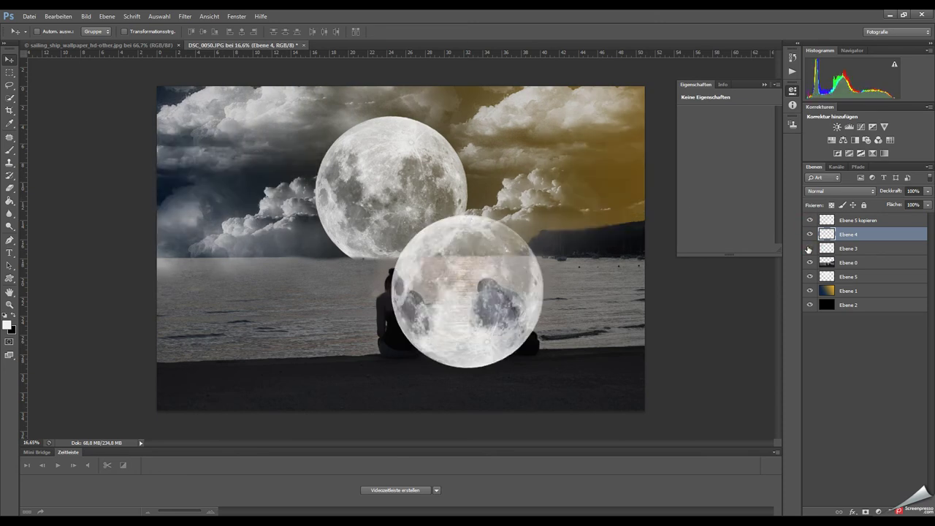
left_click(809, 276)
Move the upper moon right and enlarge it to about 115%
left_click(847, 276)
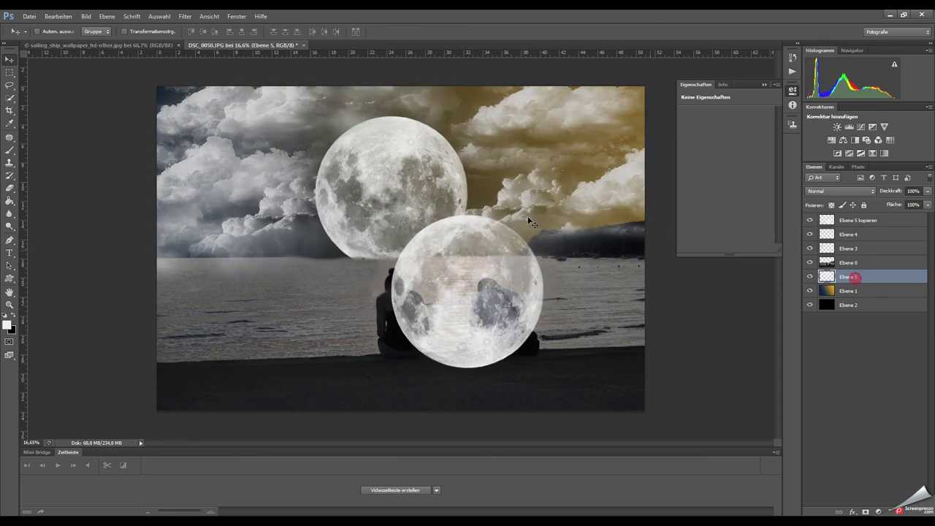
left_click_drag(353, 198, 455, 198)
key("ctrl+t")
left_click_drag(392, 117, 373, 112)
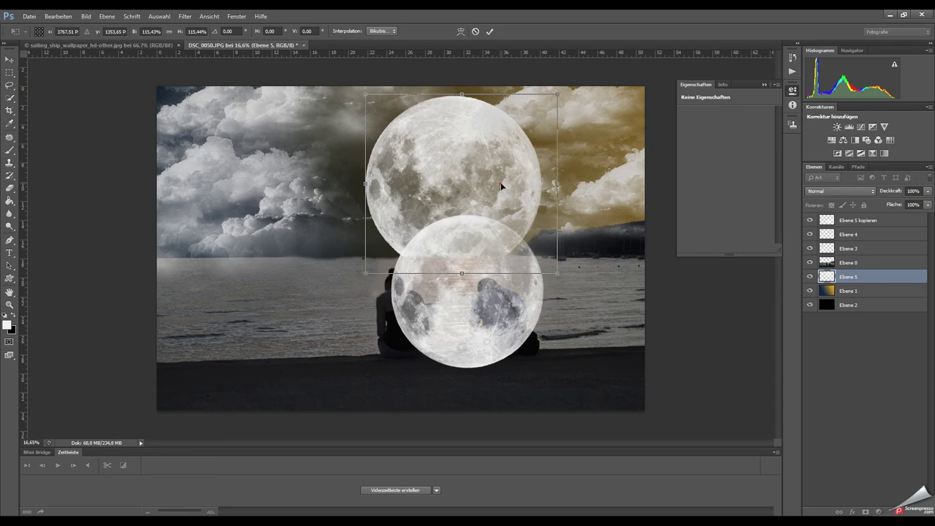
left_click_drag(500, 182, 507, 183)
left_click(489, 32)
Enlarge the lower moon and distort it into a flattened, tilted oval over the water
left_click(840, 219)
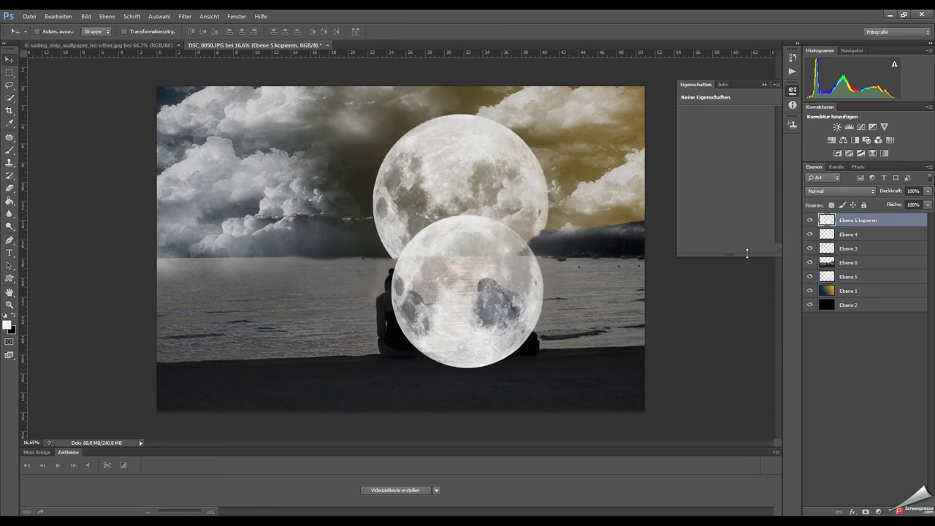
key("ctrl+t")
left_click_drag(559, 375, 599, 408)
left_click_drag(483, 324, 458, 323)
left_click_drag(363, 410, 359, 361)
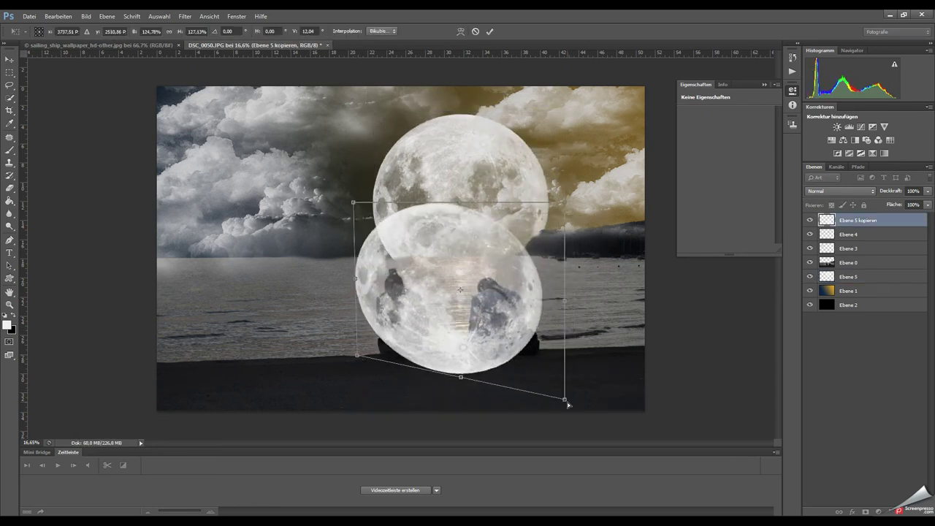
left_click_drag(574, 410, 592, 346)
left_click_drag(574, 214, 539, 220)
left_click_drag(353, 203, 387, 223)
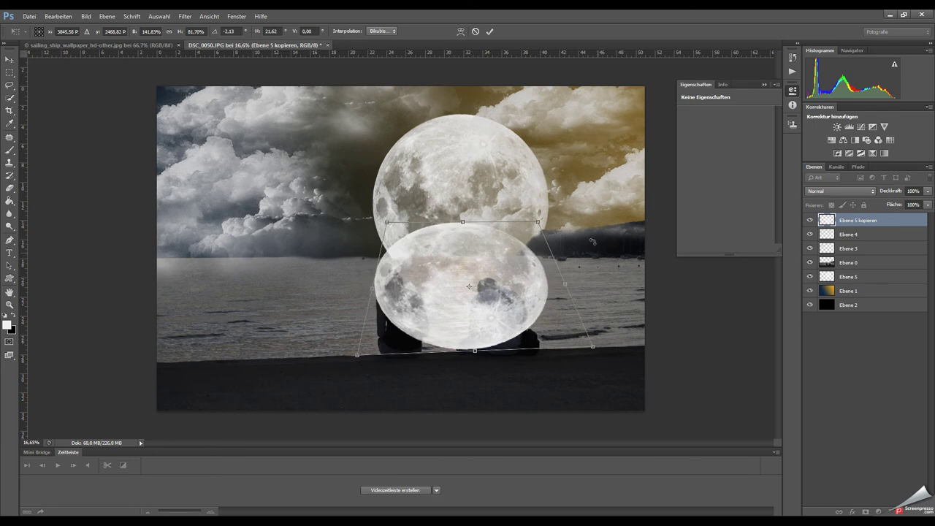
left_click_drag(538, 221, 547, 218)
left_click_drag(388, 222, 384, 218)
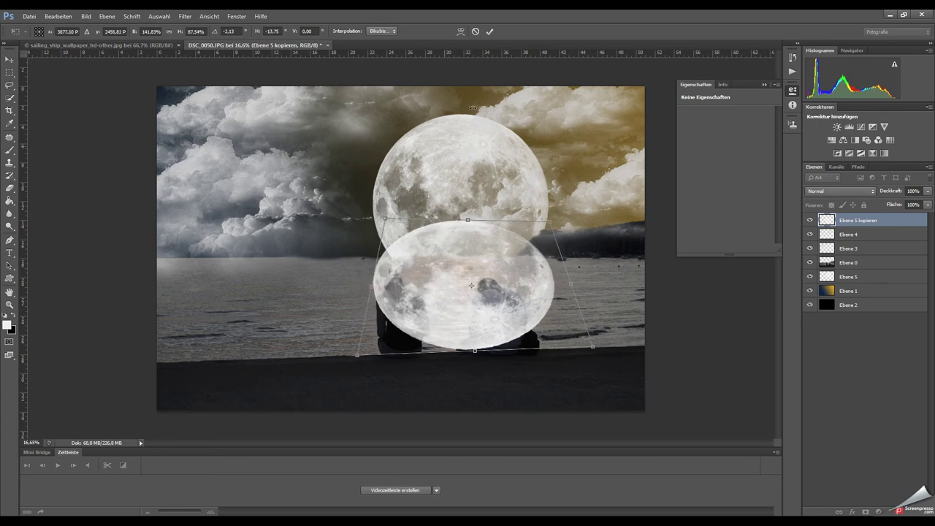
left_click(491, 32)
Erase the lower moon copy over both people and where it overlaps the top moon
left_click(9, 188)
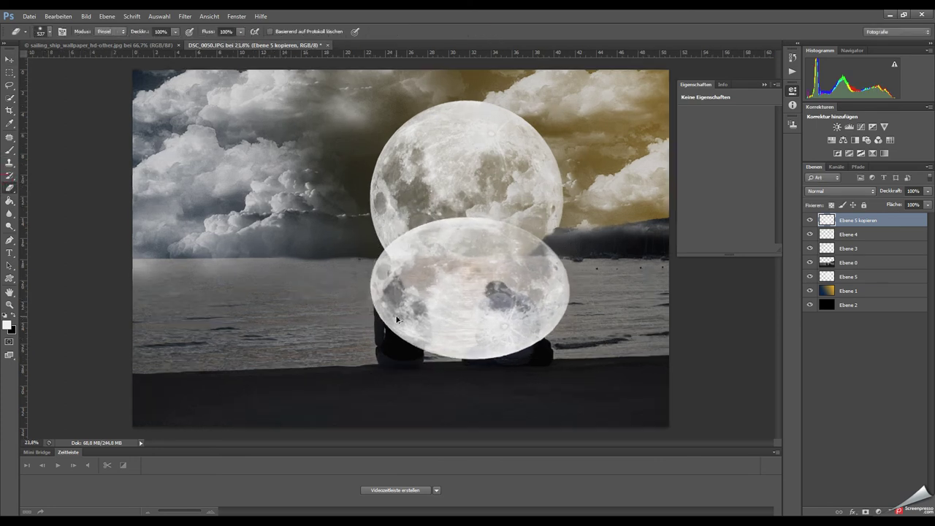
scroll(394, 296, "up", 2)
left_click(392, 281)
mouse_move(424, 312)
left_mouse_down()
mouse_move(438, 343)
mouse_move(372, 307)
mouse_move(379, 336)
mouse_move(424, 357)
left_mouse_up()
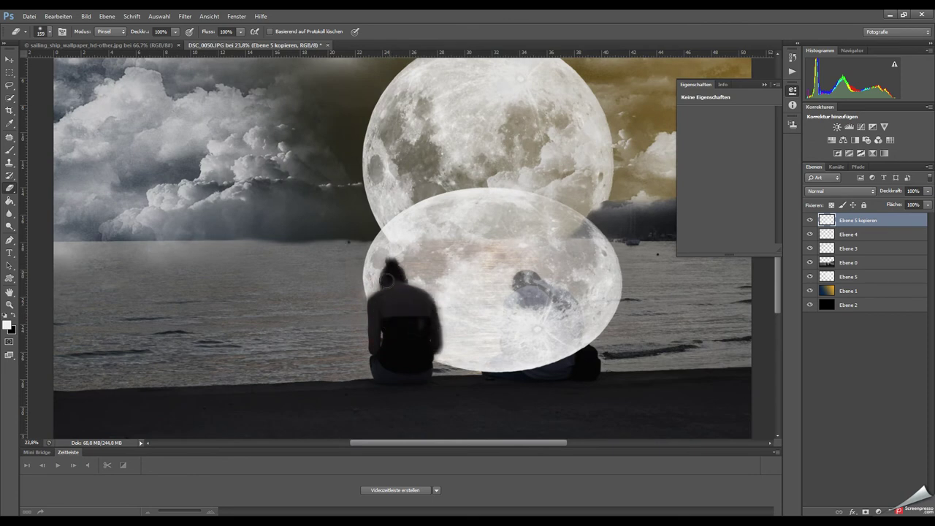
mouse_move(523, 285)
left_mouse_down()
mouse_move(567, 300)
mouse_move(501, 334)
mouse_move(507, 313)
mouse_move(542, 365)
mouse_move(553, 329)
left_mouse_up()
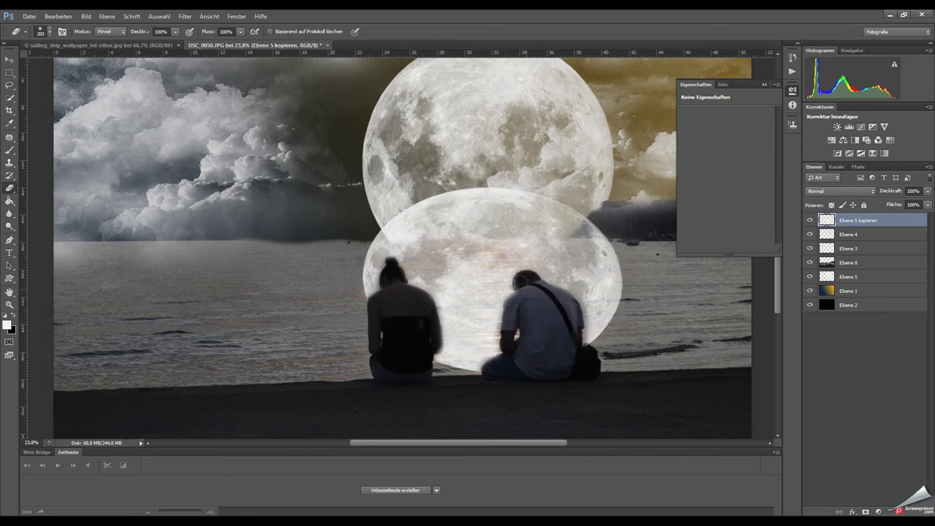
mouse_move(398, 231)
left_mouse_down()
mouse_move(603, 230)
mouse_move(409, 206)
left_mouse_up()
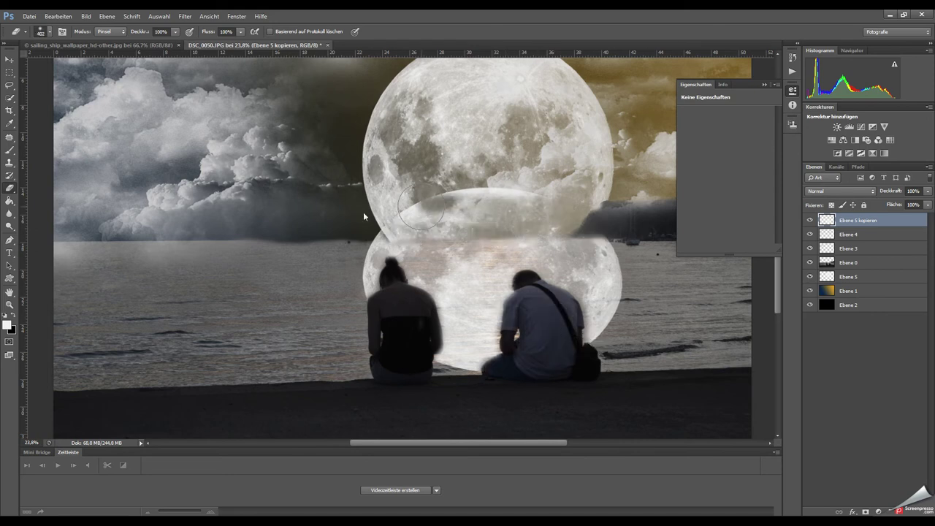
Switch to a soft eraser tip and erase the moon glow over the right-hand water
scroll(389, 223, "up", 5)
right_click(397, 215)
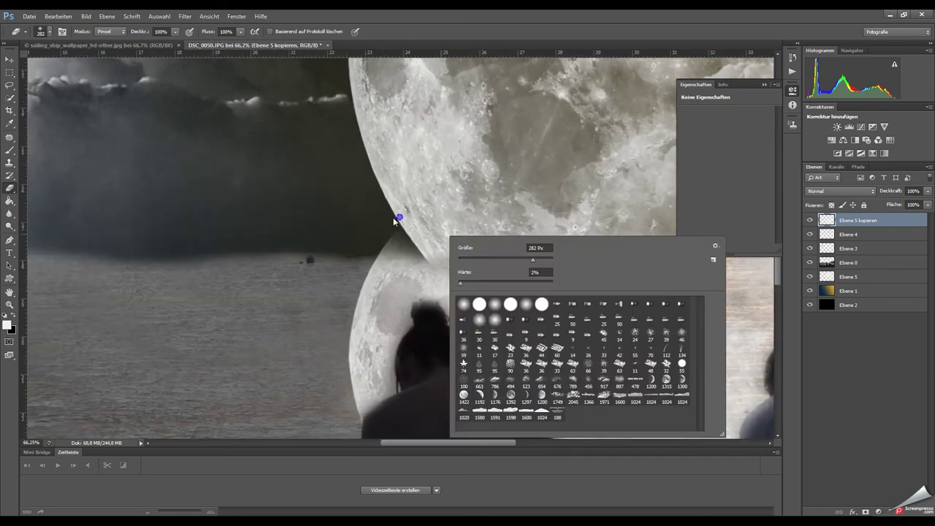
double_click(582, 283)
left_click_drag(562, 281, 588, 320)
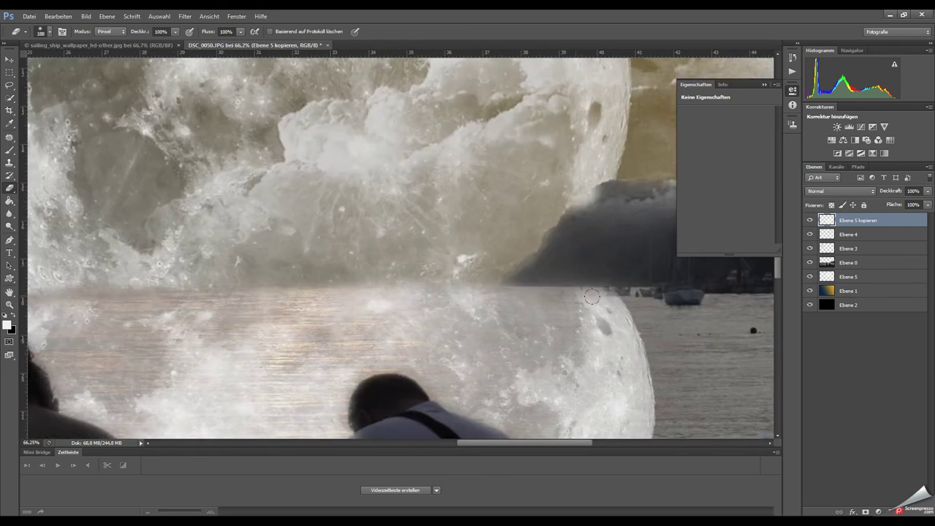
scroll(314, 333, "down", 3)
scroll(336, 354, "down", 2)
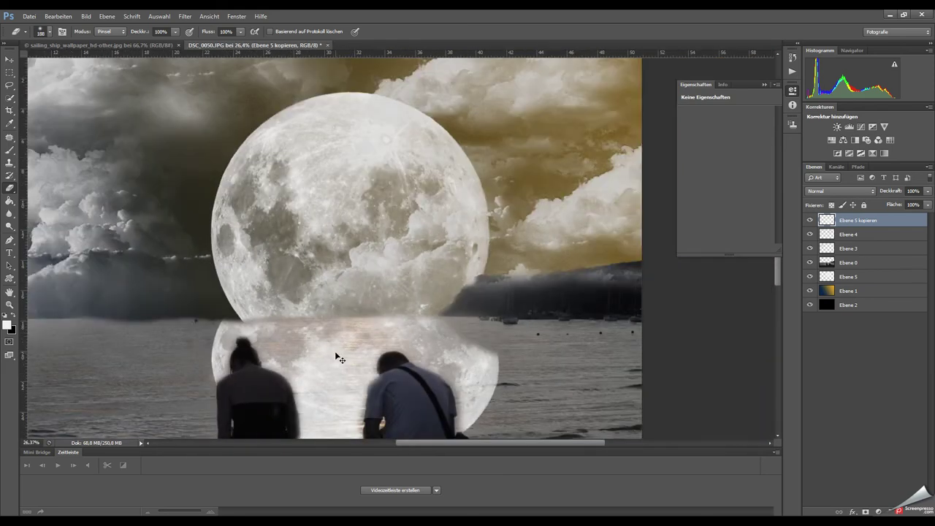
Reshape the reflection's top-left corner with Free Transform and apply it
key("ctrl+t")
left_click_drag(226, 262, 241, 265)
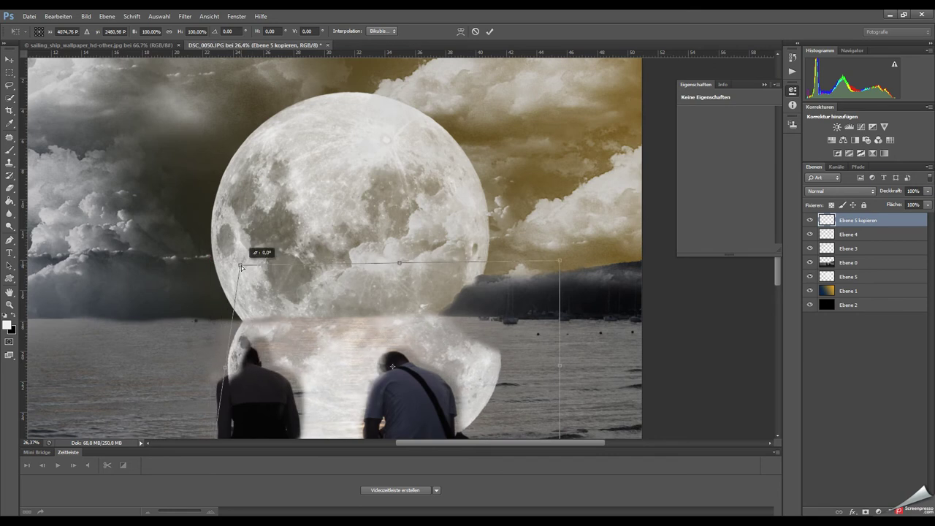
key("Return")
scroll(459, 308, "down", 2)
scroll(459, 308, "up", 2)
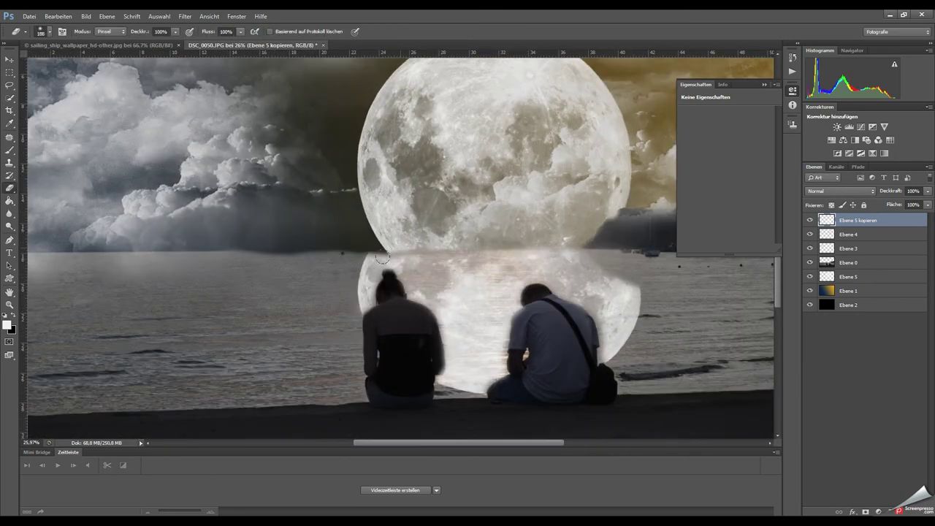
left_click(839, 190)
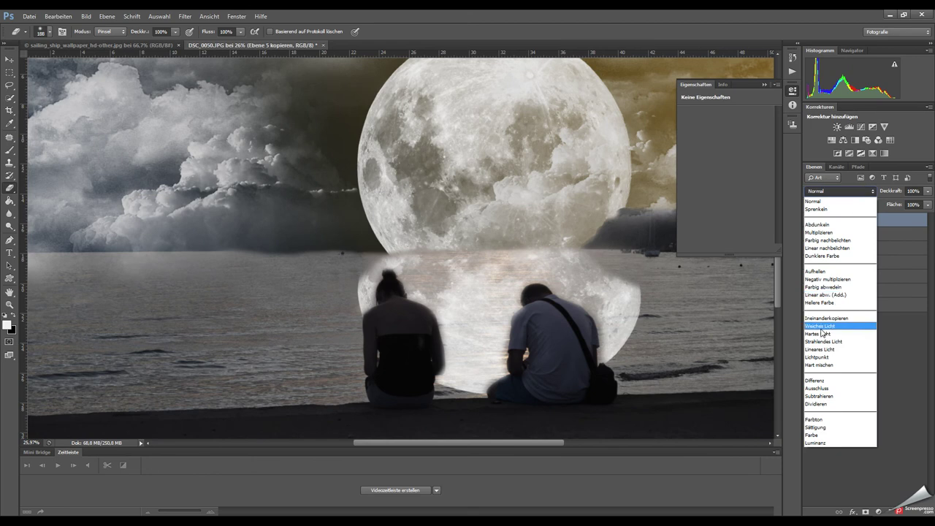
Set the layer to Ineinanderkopieren at 57% opacity and apply a Gaussian blur of about 33 px
left_click(840, 307)
left_click_drag(907, 204, 894, 205)
scroll(739, 216, "down", 1)
left_click(185, 16)
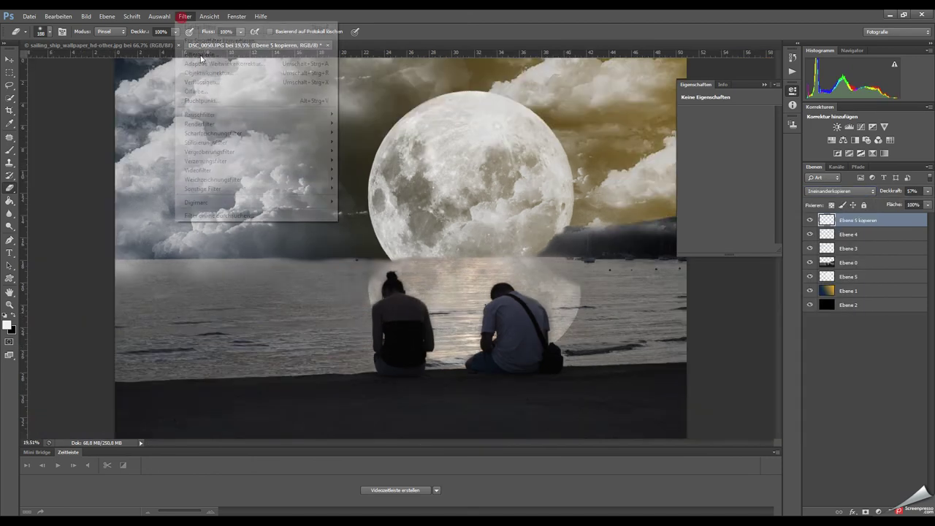
left_click(385, 247)
left_click_drag(725, 219, 701, 219)
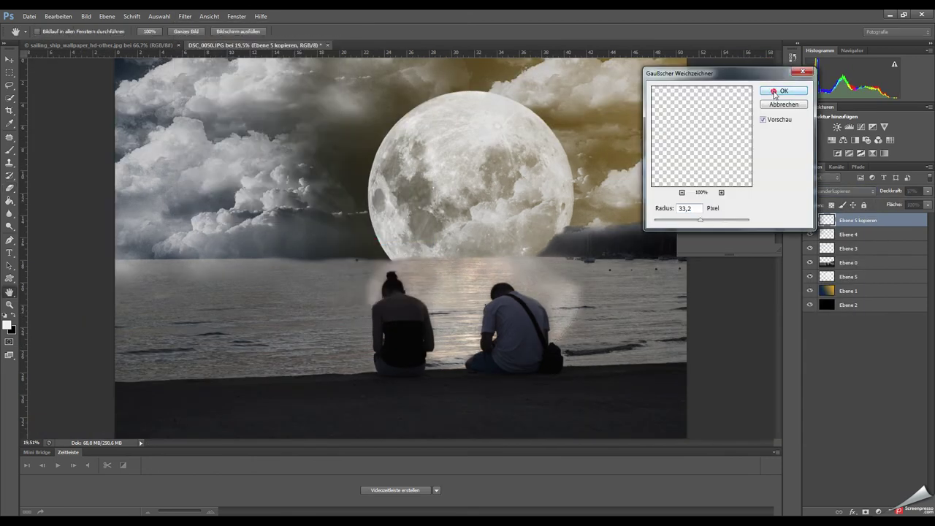
left_click(775, 92)
scroll(409, 287, "down", 1)
On Ebene 4, paint white haze around the moon with a huge brush and erase the excess
key("e")
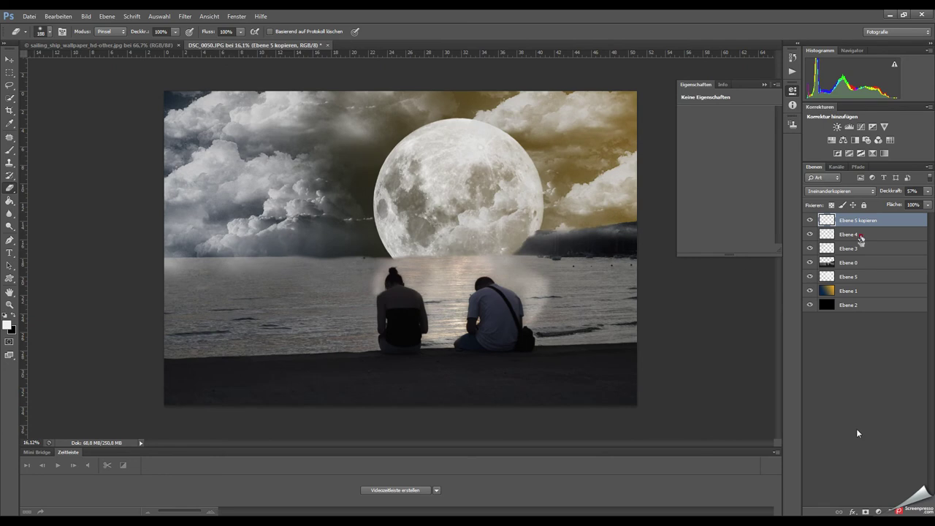
left_click(860, 235)
key("b")
right_click(497, 368)
left_click(333, 109)
left_click_drag(365, 171, 346, 246)
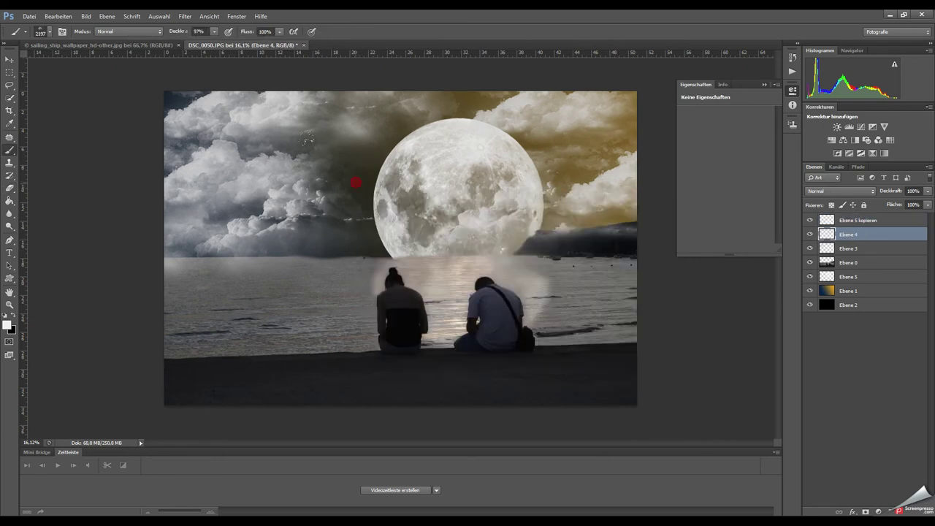
mouse_move(557, 210)
left_mouse_down()
mouse_move(493, 112)
mouse_move(550, 213)
left_mouse_up()
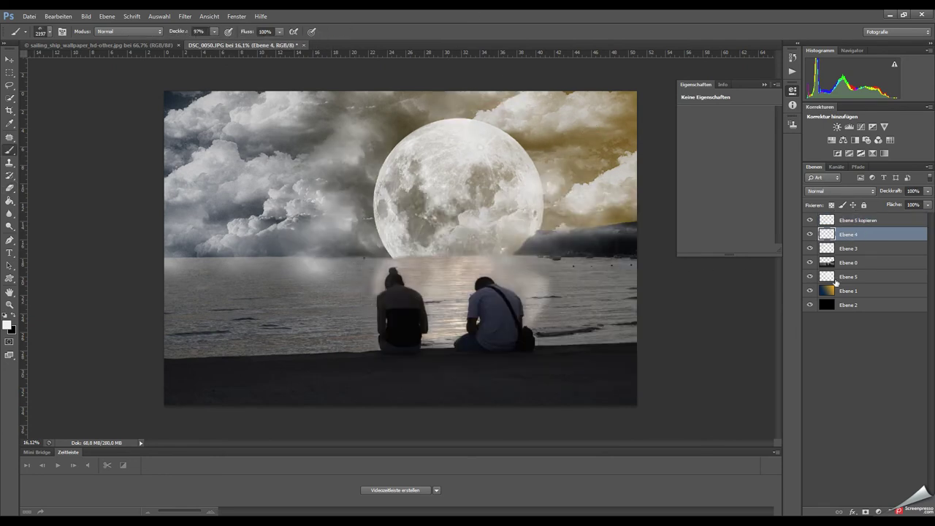
key("e")
right_click(321, 284, "alt")
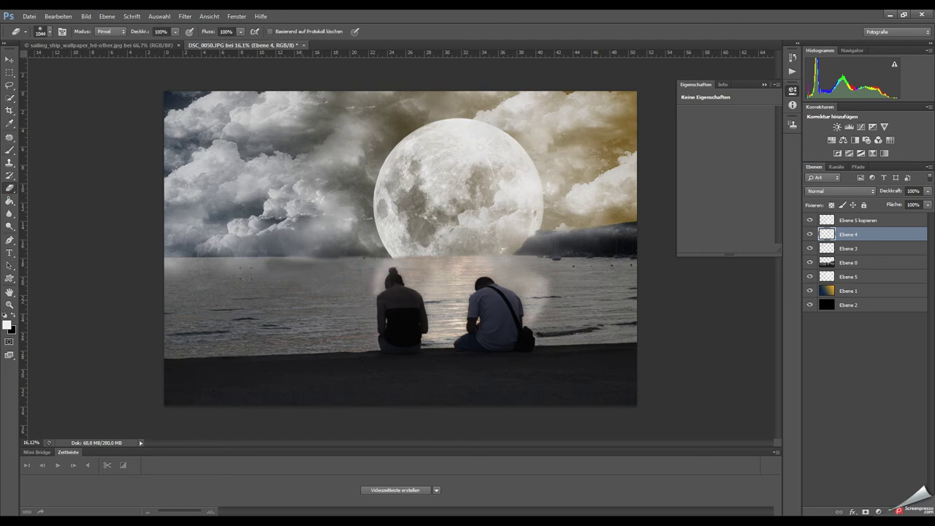
left_click(876, 262)
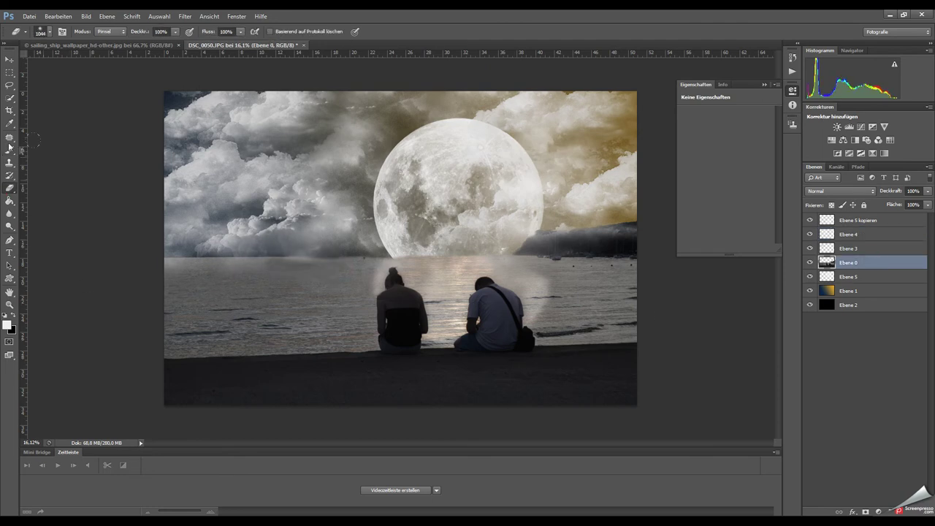
Quick-select the dark right headland, copy it to a new layer and flip it vertically
left_click(15, 101)
mouse_move(558, 239)
left_mouse_down()
mouse_move(621, 235)
mouse_move(605, 250)
mouse_move(604, 276)
left_mouse_up()
key("ctrl+j")
key("ctrl+t")
right_click(603, 246)
left_click(628, 400)
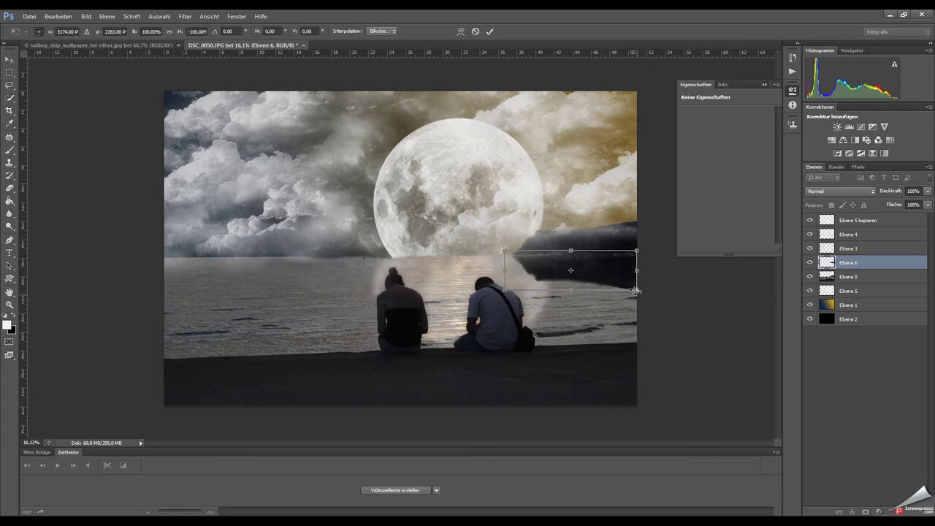
left_click(489, 32)
Blend the flipped copy with Ineinanderkopieren and stretch it down across the water
left_click(840, 190)
left_click(852, 319)
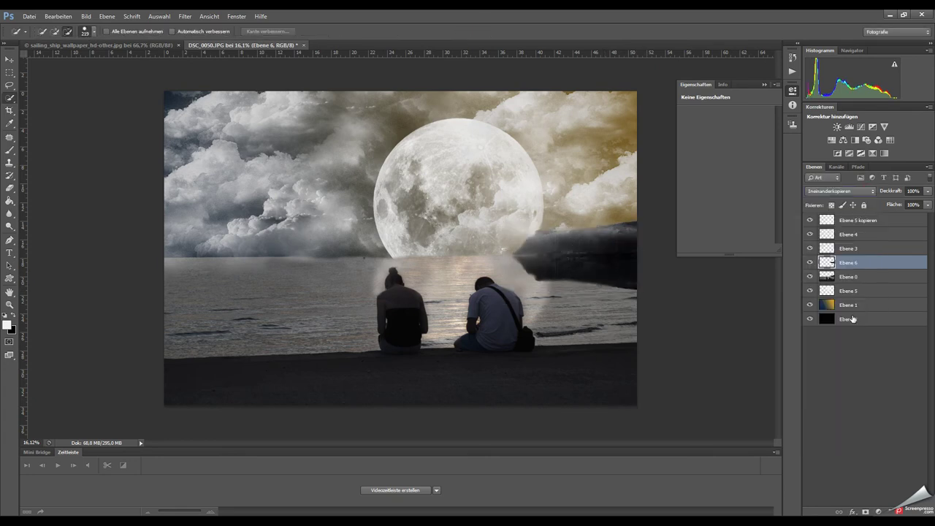
key("ctrl+t")
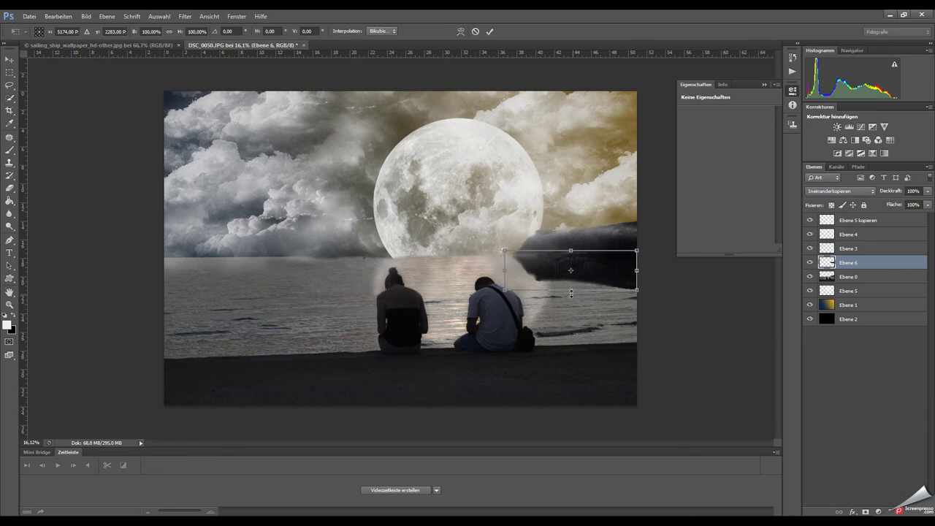
left_click_drag(571, 293, 571, 319)
key("Return")
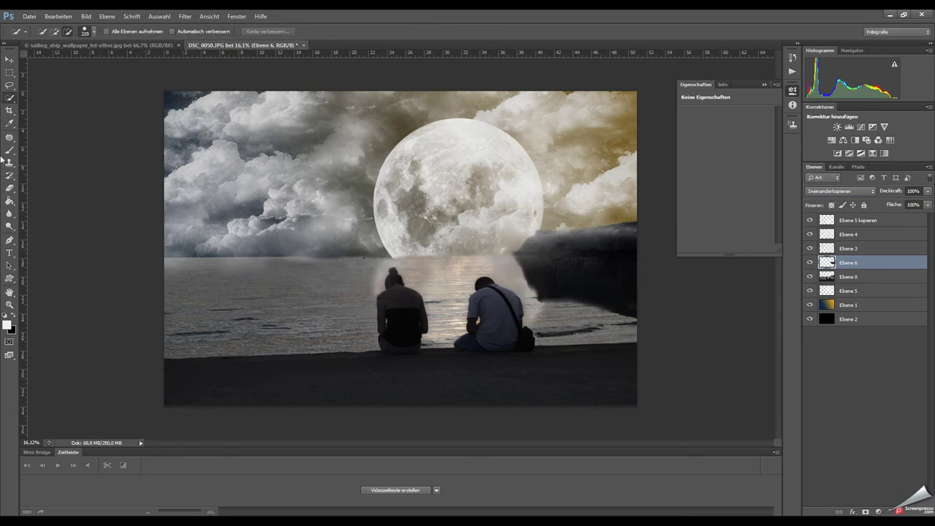
Erase the reflection's edges and lower its opacity to 40%
left_click(10, 192)
scroll(590, 279, "up", 5)
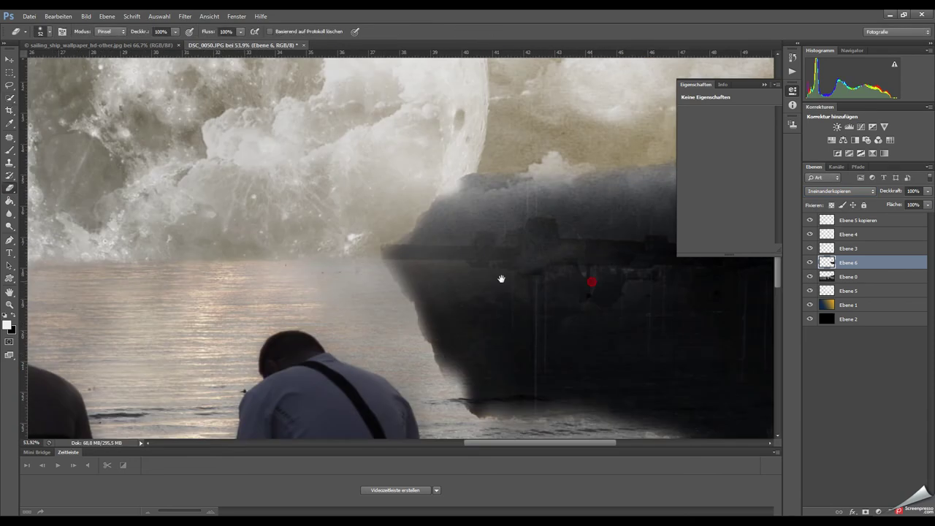
left_click_drag(501, 278, 333, 279)
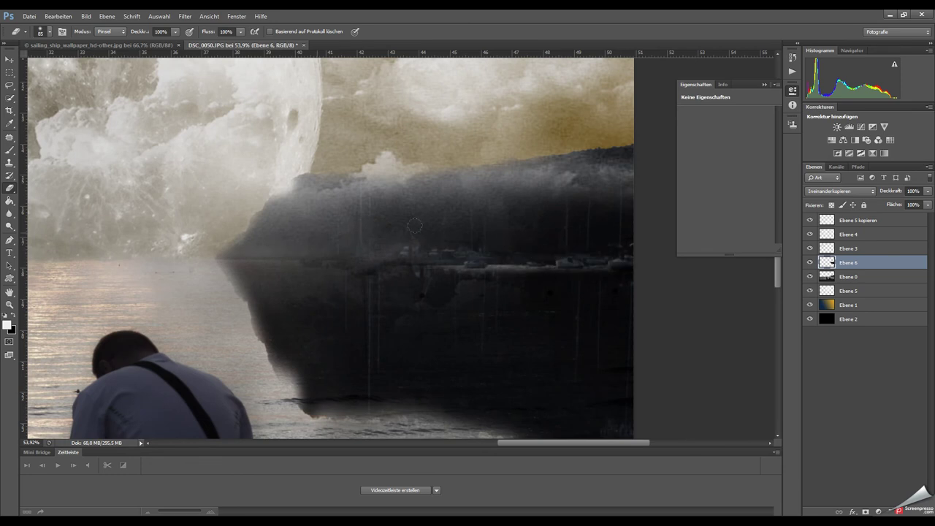
scroll(511, 292, "down", 3)
left_click_drag(931, 195, 898, 204)
left_click(184, 16)
key("Escape")
scroll(598, 356, "down", 2)
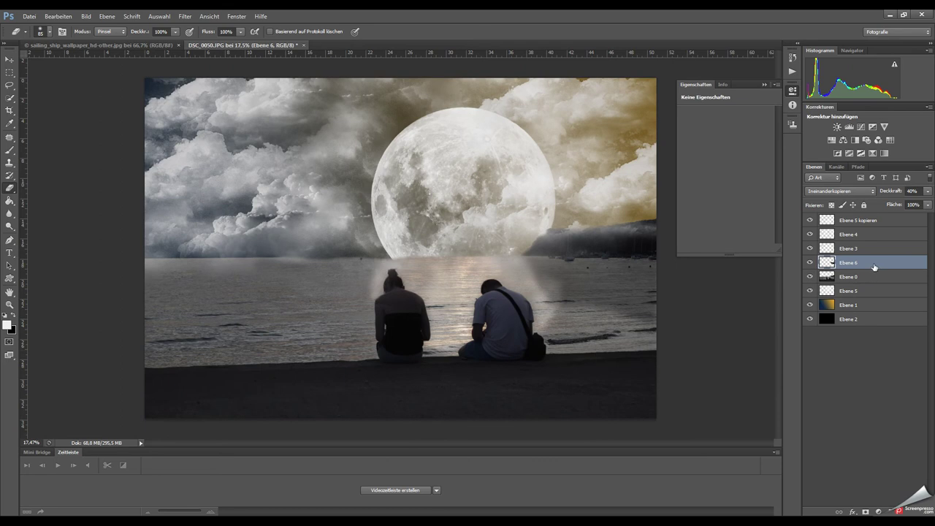
In the ship photo, Quick-select the ship, copy it to a new layer and hide Hintergrund
left_click(102, 44)
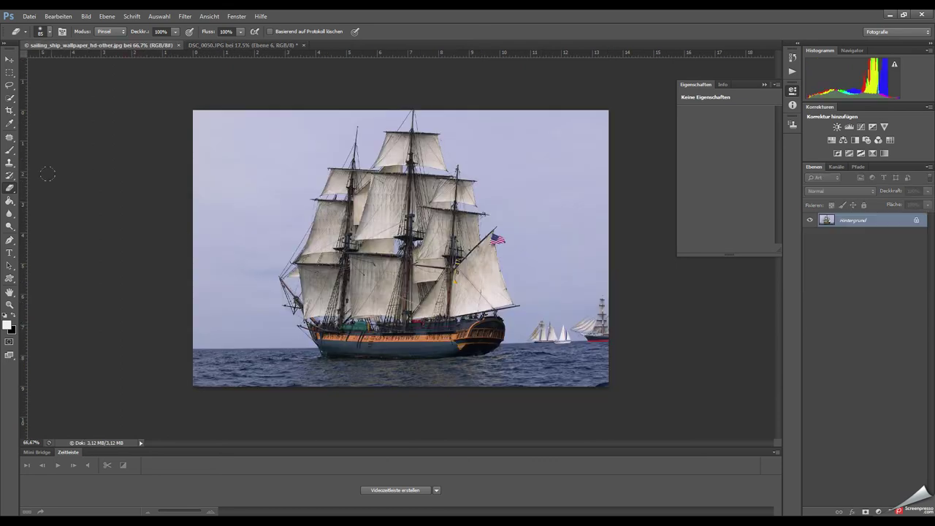
left_click(10, 98)
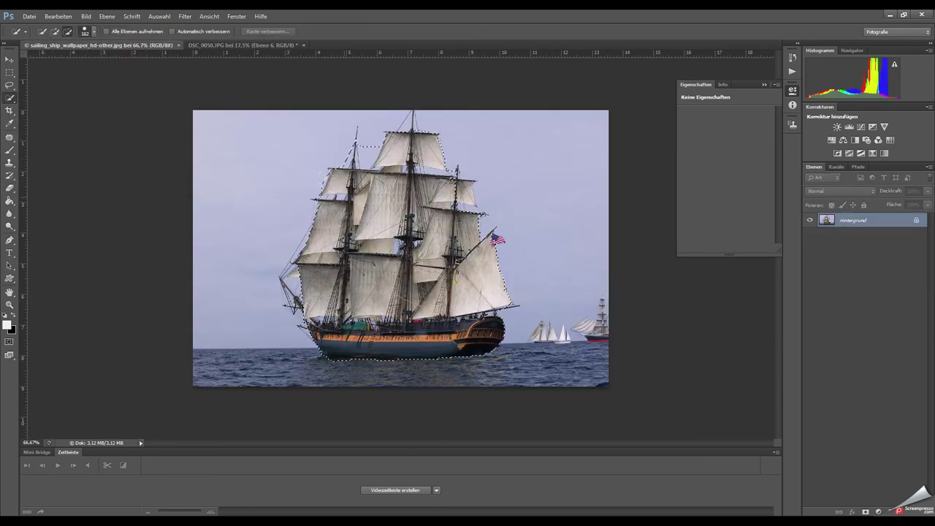
left_click_drag(438, 146, 411, 143)
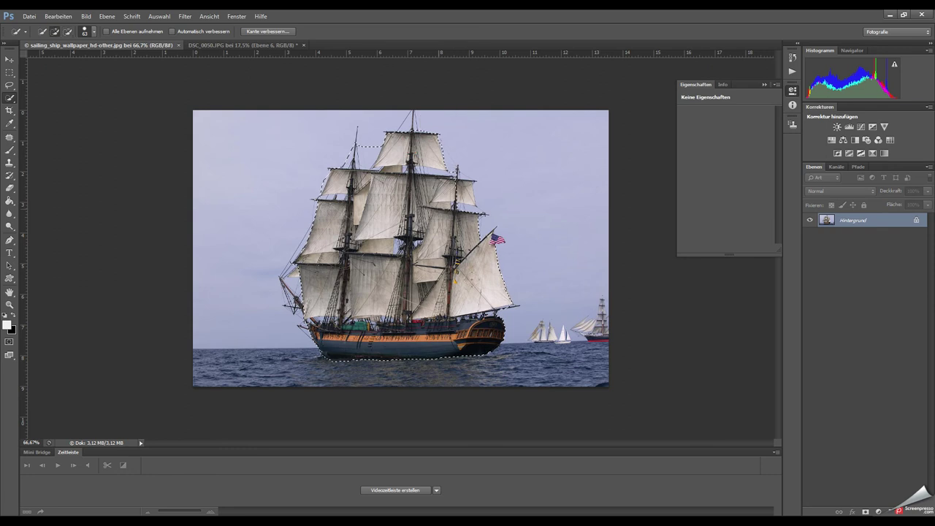
left_click(317, 347)
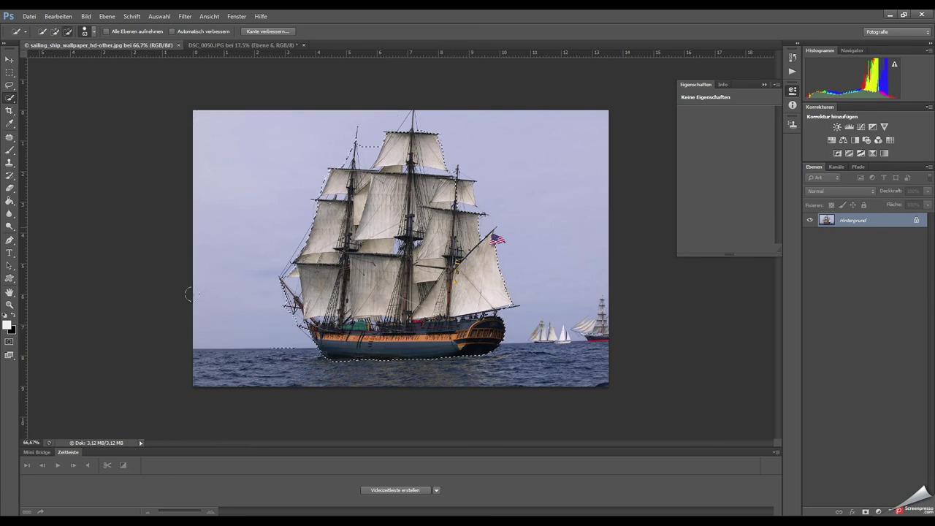
key("ctrl+j")
left_click(809, 234)
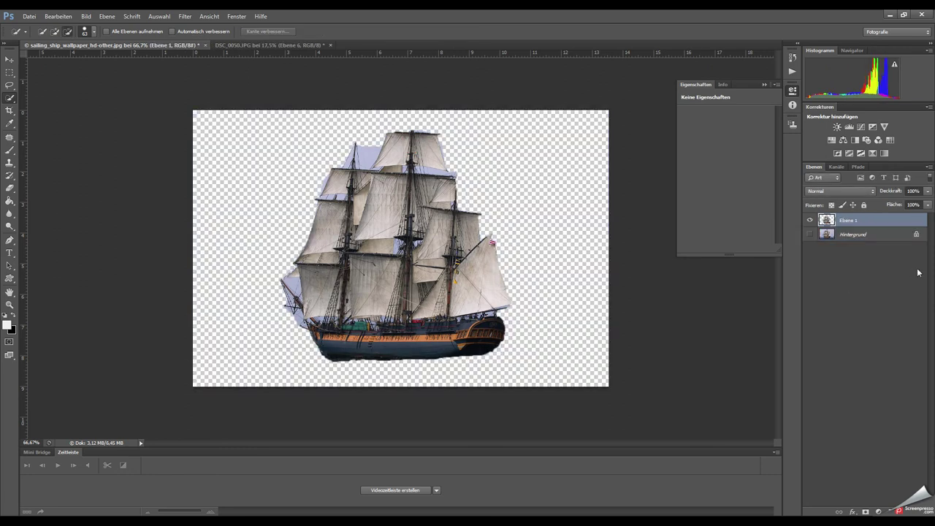
Erase the leftover blue sky beside, above and left of the sails
key("e")
scroll(344, 164, "up", 5)
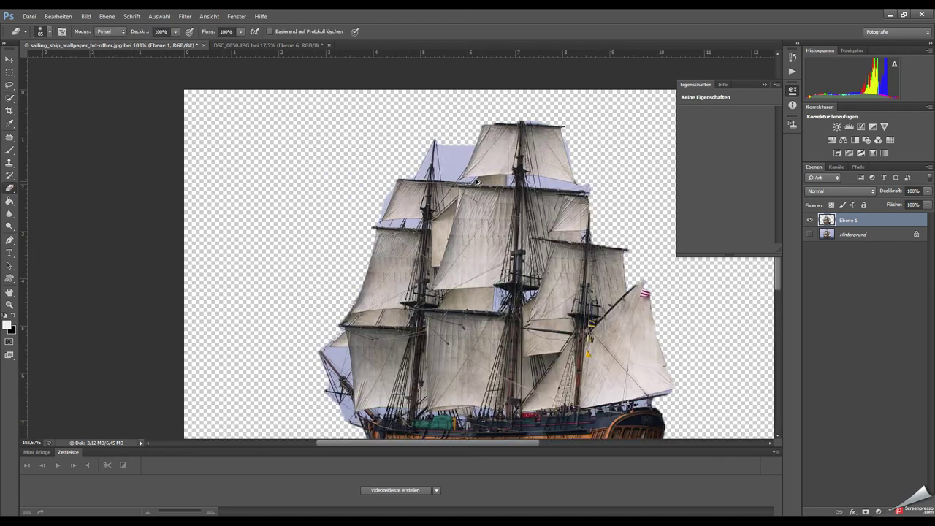
left_click_drag(428, 135, 416, 94)
left_click_drag(413, 155, 432, 110)
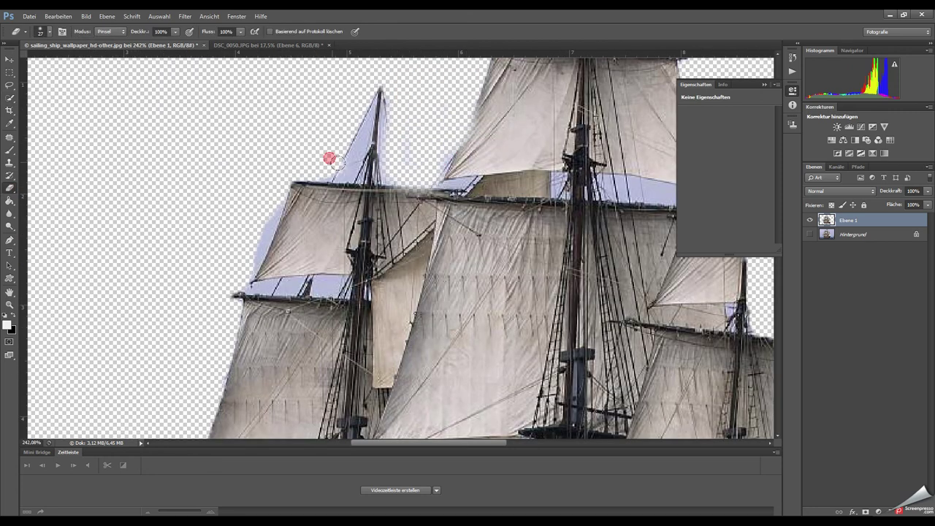
left_click_drag(330, 157, 379, 99)
mouse_move(251, 177)
left_mouse_down()
mouse_move(266, 271)
mouse_move(298, 285)
left_mouse_up()
mouse_move(234, 293)
left_mouse_down()
mouse_move(307, 288)
mouse_move(298, 167)
mouse_move(374, 124)
left_mouse_up()
left_click_drag(416, 175, 482, 198)
mouse_move(516, 235)
left_mouse_down()
mouse_move(331, 227)
mouse_move(303, 256)
left_mouse_up()
mouse_move(336, 213)
left_mouse_down()
mouse_move(446, 212)
mouse_move(409, 201)
left_mouse_up()
left_click_drag(489, 208, 479, 86)
scroll(409, 219, "down", 3)
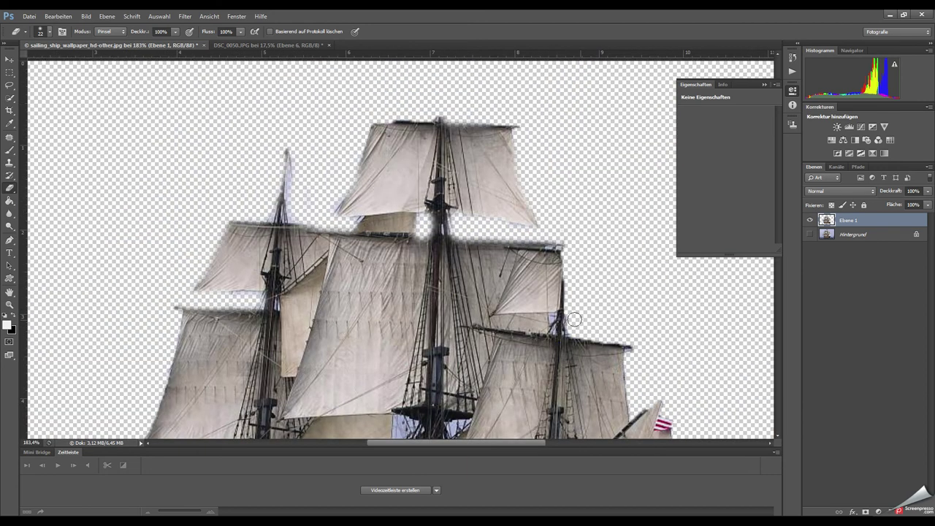
Clean the sky patches between the sails and the blue fringe around the bow and bowsprit
left_click_drag(387, 197, 398, 241)
left_click_drag(431, 208, 456, 215)
left_click_drag(417, 266, 432, 109)
mouse_move(87, 142)
left_mouse_down()
mouse_move(116, 182)
mouse_move(137, 154)
left_mouse_up()
mouse_move(136, 232)
left_mouse_down()
mouse_move(94, 202)
mouse_move(152, 270)
mouse_move(212, 257)
mouse_move(400, 257)
left_mouse_up()
mouse_move(580, 257)
left_mouse_down()
mouse_move(514, 271)
mouse_move(606, 256)
left_mouse_up()
scroll(126, 274, "down", 4)
Move the cut-out ship into the beach scene, enlarge it and place it on the left water
key("ctrl+0")
key("v")
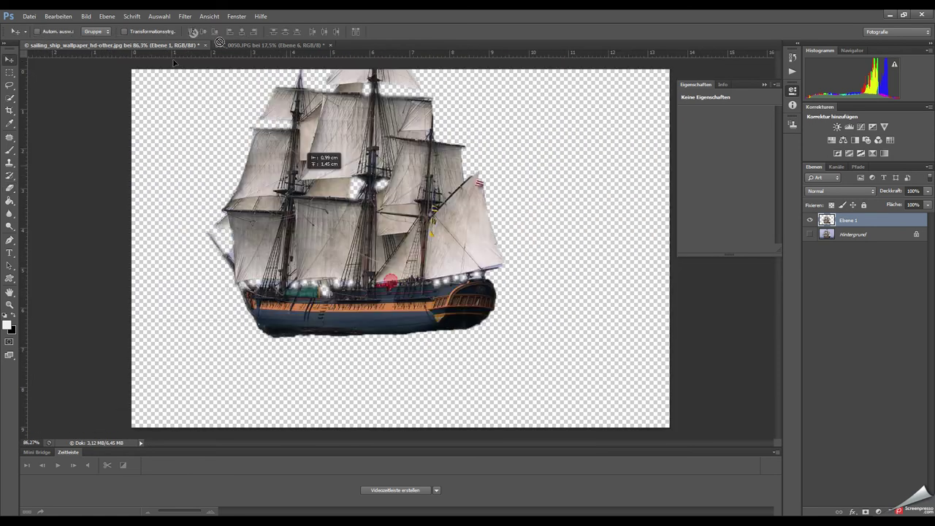
left_click_drag(329, 204, 213, 278)
key("ctrl+t")
left_click_drag(284, 224, 326, 293)
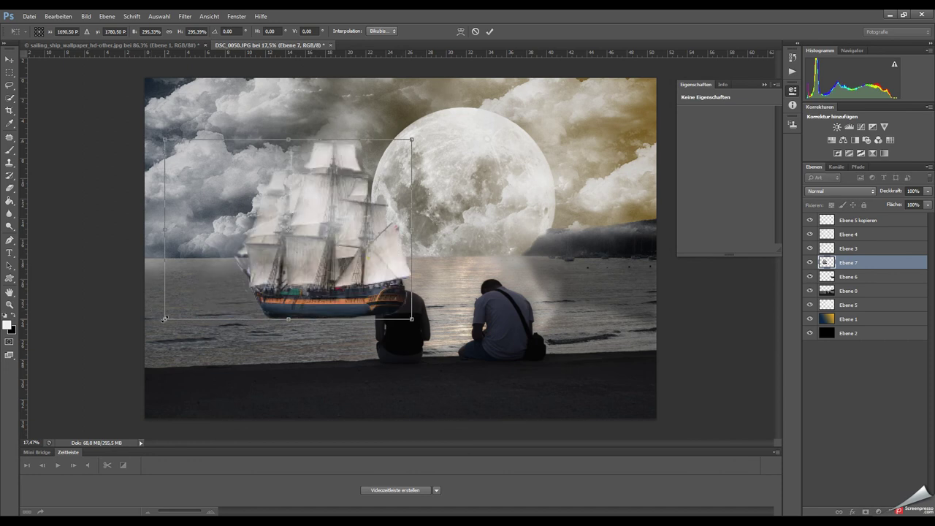
scroll(267, 248, "down", 2)
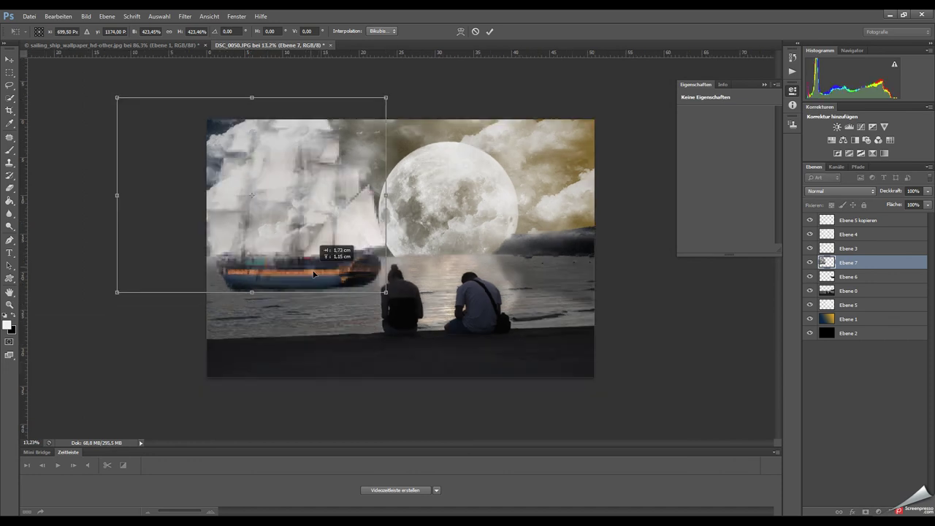
left_click_drag(267, 248, 314, 252)
key("Return")
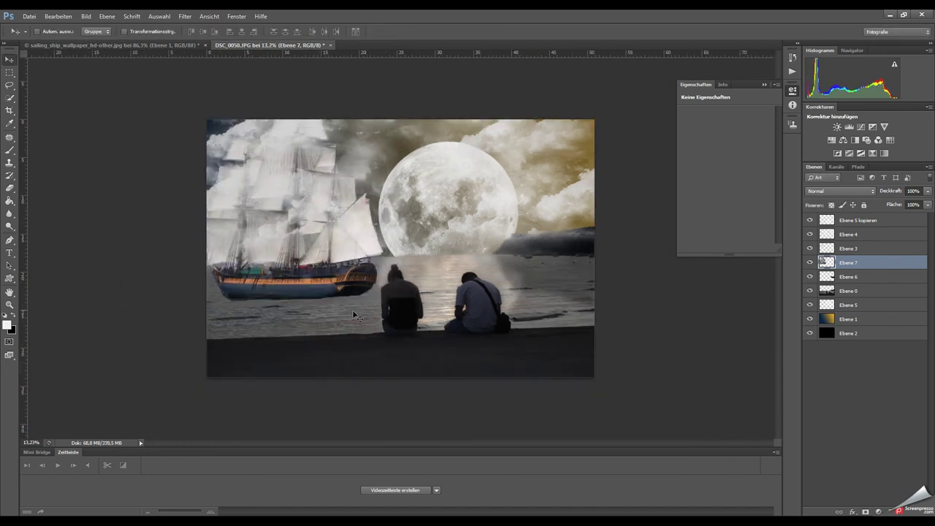
Bring the ship layer above the clouds and distort its corners into slight perspective
key("ctrl+shift+bracketright")
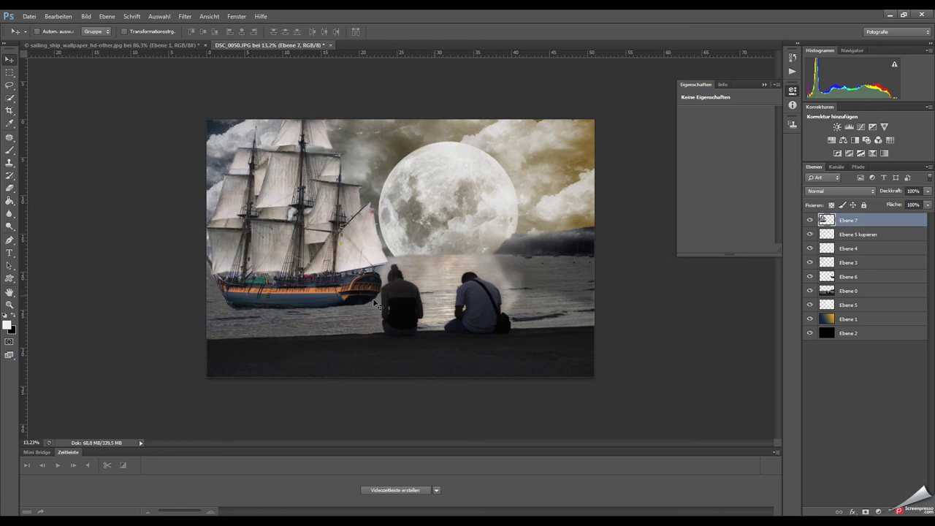
left_click_drag(300, 294, 306, 279)
key("ctrl+t")
left_click_drag(108, 275, 122, 290)
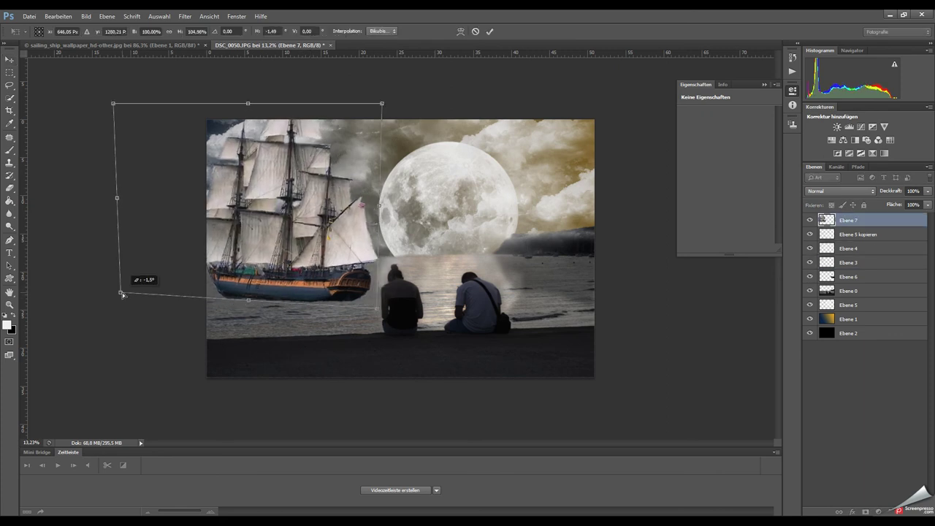
left_click_drag(382, 104, 403, 95)
left_click_drag(377, 307, 369, 313)
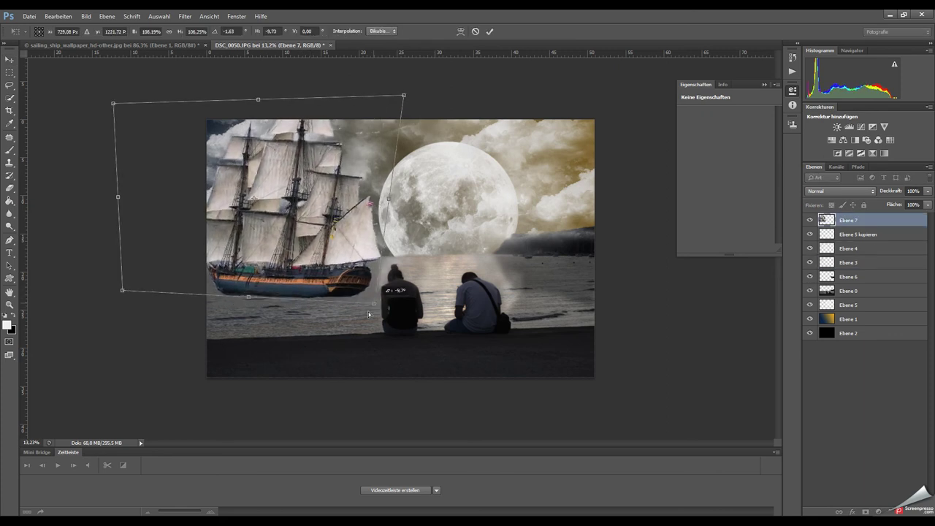
left_click_drag(122, 290, 134, 288)
left_click(489, 31)
left_click(10, 162)
Clone-stamp out the flag at the sail tip
scroll(348, 208, "up", 5)
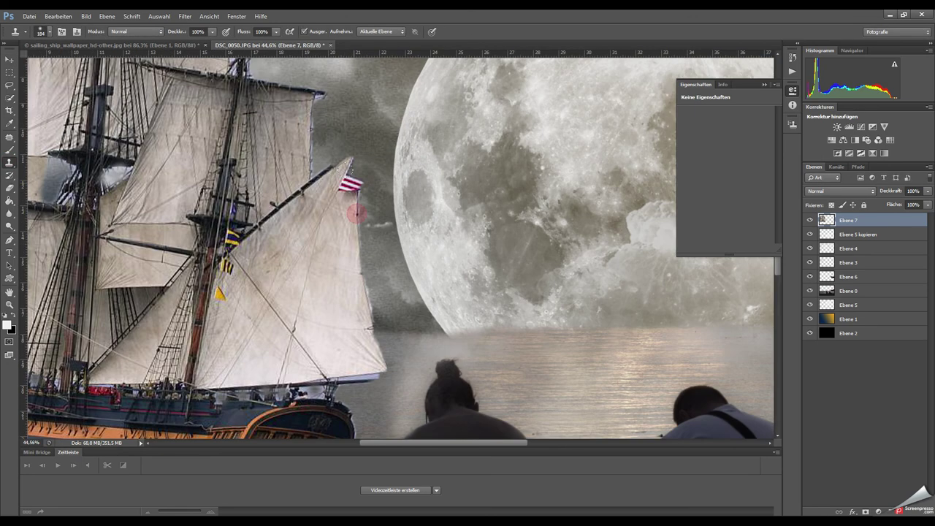
left_click_drag(358, 186, 336, 168)
scroll(241, 357, "down", 2)
scroll(241, 357, "down", 2)
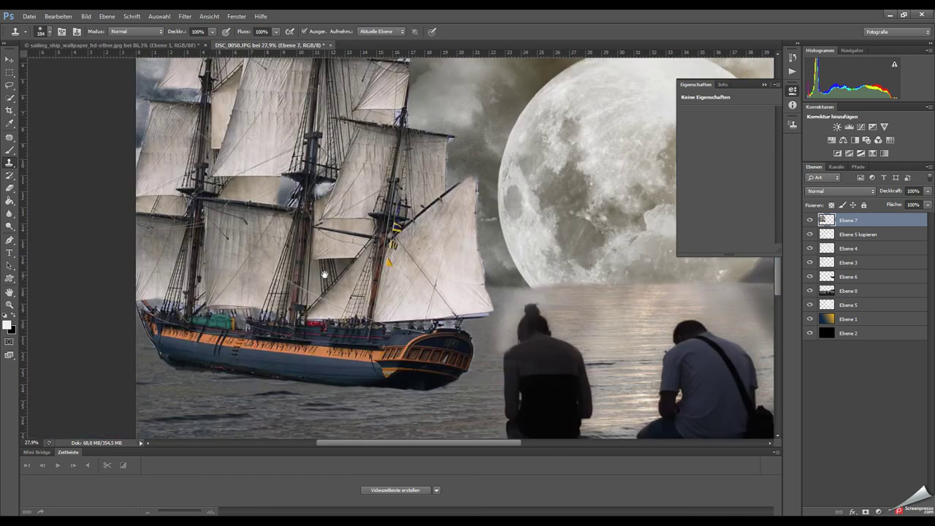
scroll(241, 357, "down", 2)
scroll(241, 357, "down", 1)
Stamp a merged visible copy below Ebene 7 and distort it into a water patch under the hull
key("m")
left_click(845, 292)
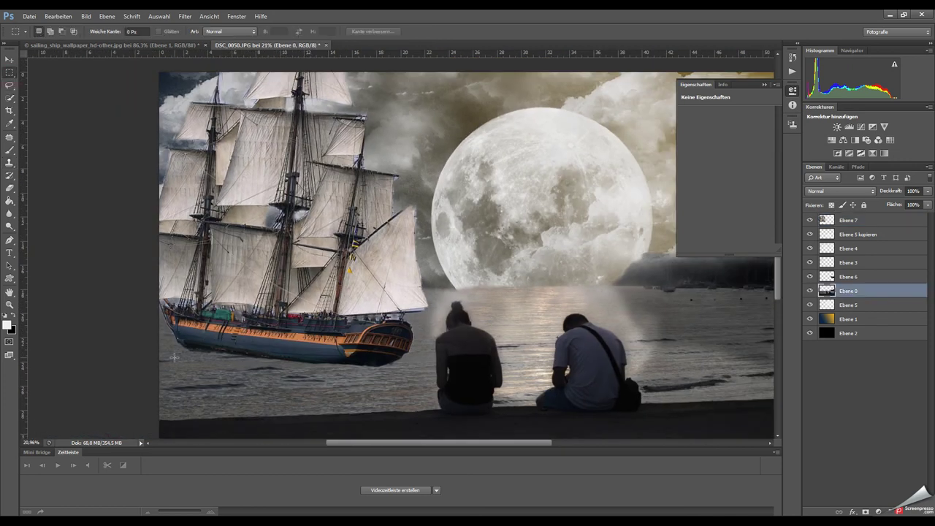
key("ctrl+shift+alt+e")
left_click_drag(845, 292, 847, 219)
key("ctrl+t")
left_click_drag(363, 353, 392, 361)
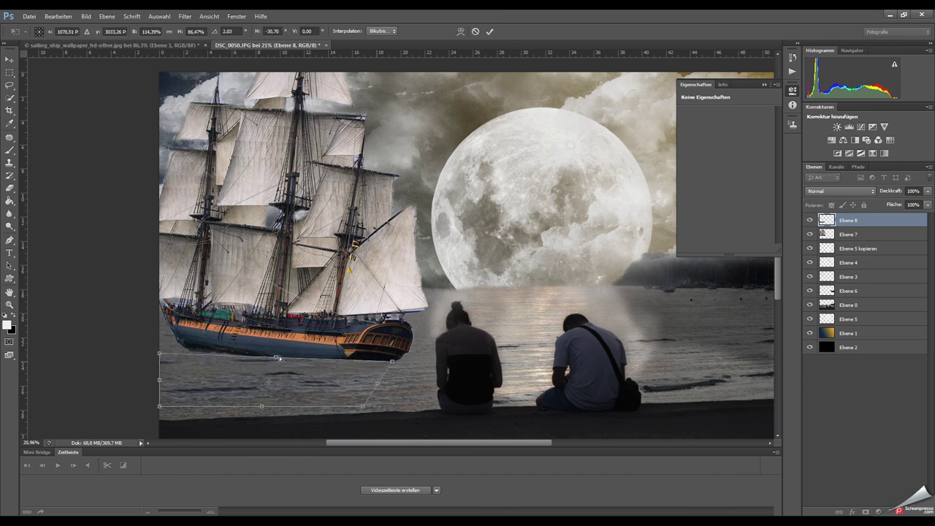
left_click_drag(159, 354, 156, 344)
left_click_drag(159, 406, 153, 396)
left_click(489, 32)
Erase the water patch along the hull's bottom edge
key("e")
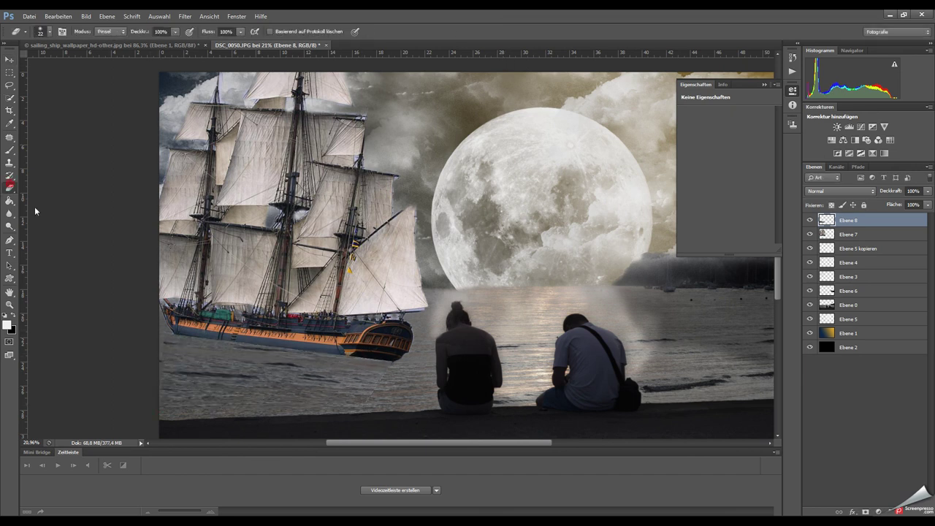
mouse_move(224, 388)
left_mouse_down()
mouse_move(350, 374)
mouse_move(168, 396)
left_mouse_up()
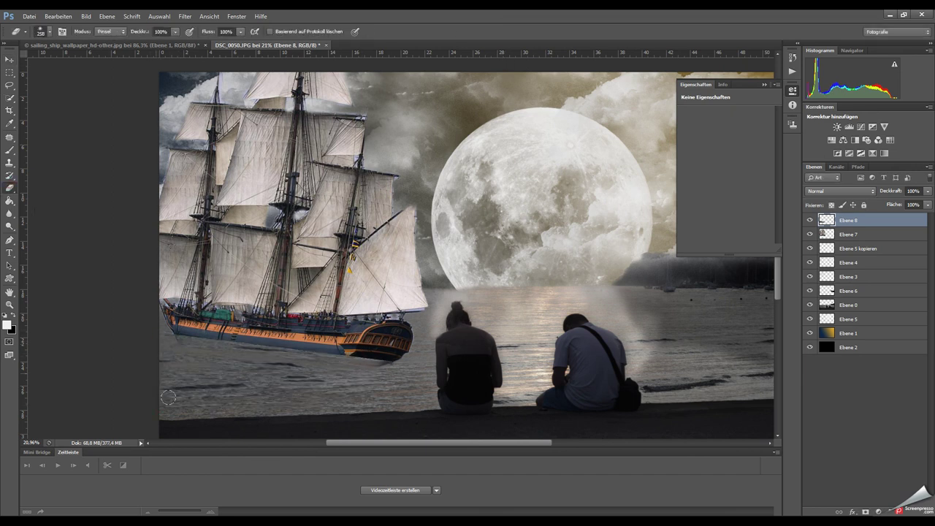
left_click_drag(384, 366, 177, 334)
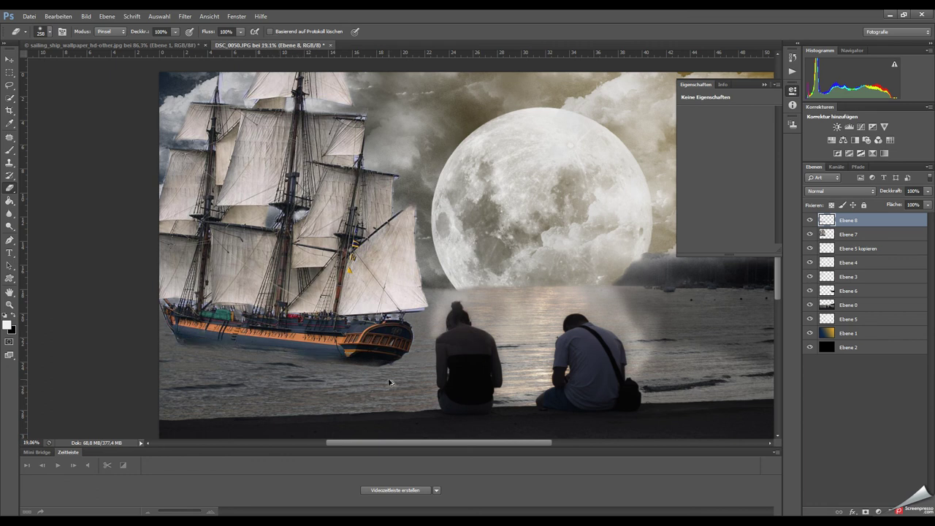
scroll(389, 382, "down", 1)
Widen and slightly rotate the ship on Ebene 7 with Free Transform
left_click(847, 234)
key("ctrl+t")
left_click_drag(373, 317, 365, 315)
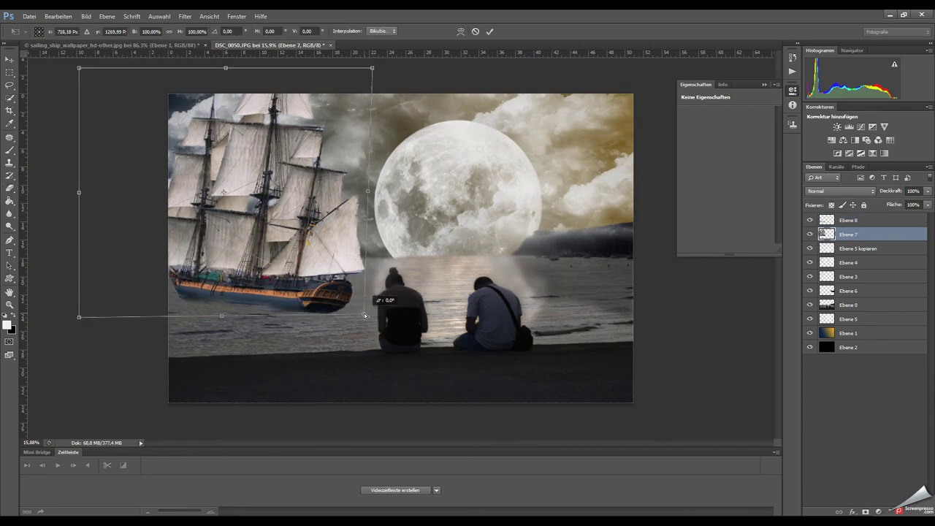
key("Return")
key("e")
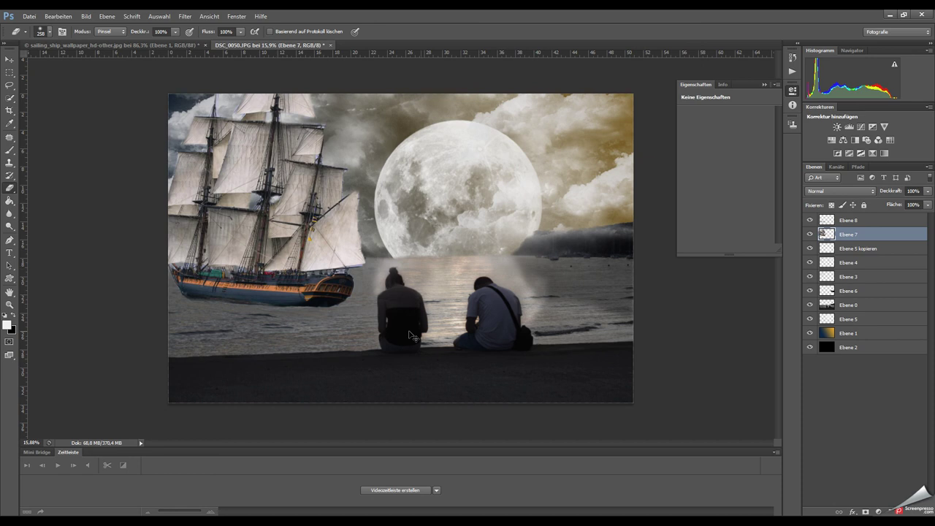
key("ctrl+t")
left_click_drag(80, 71, 57, 79)
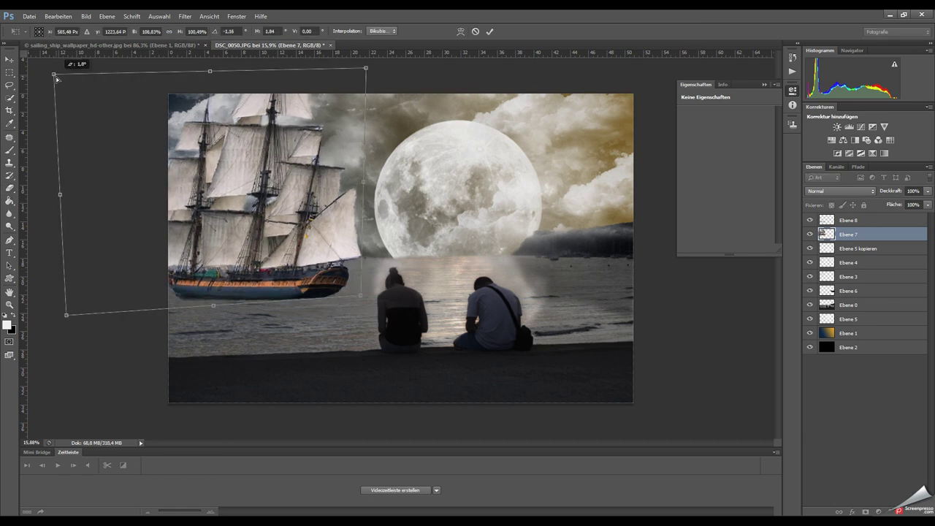
left_click(490, 32)
Adjust the Ebene 8 water patch under the ship with Free Transform
left_click(276, 317, "ctrl")
key("v")
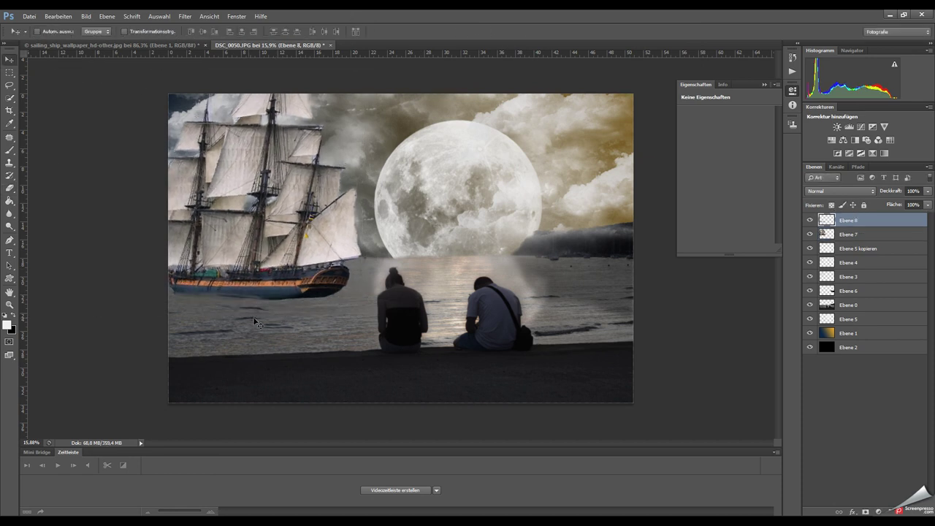
key("ctrl+t")
left_click_drag(376, 267, 241, 299)
left_click(485, 33)
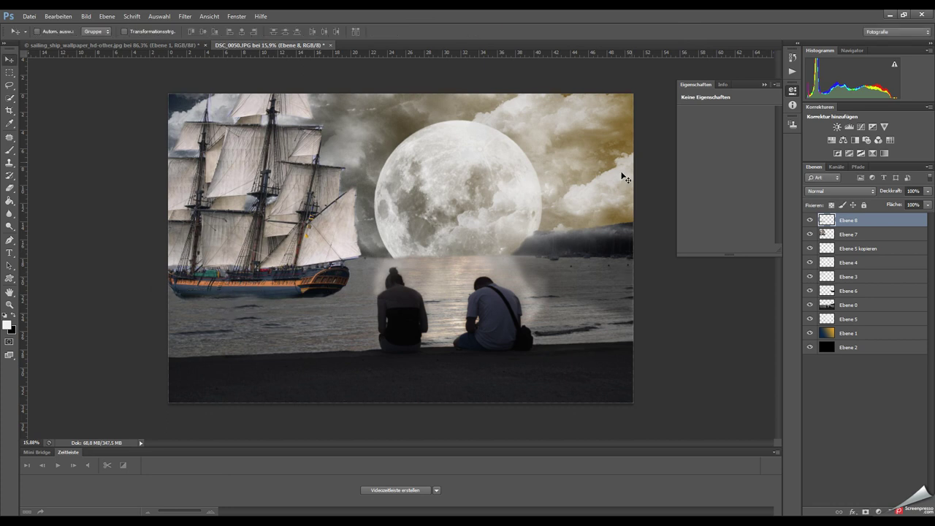
On a new layer, brush soft white haze over the top-left corner and around the ship's sails
key("ctrl+shift+alt+n")
key("b")
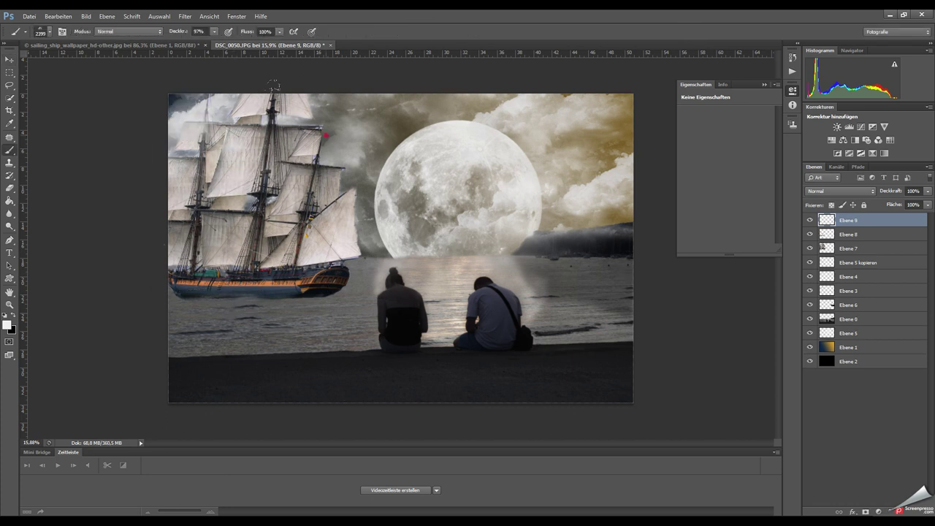
left_click(175, 109)
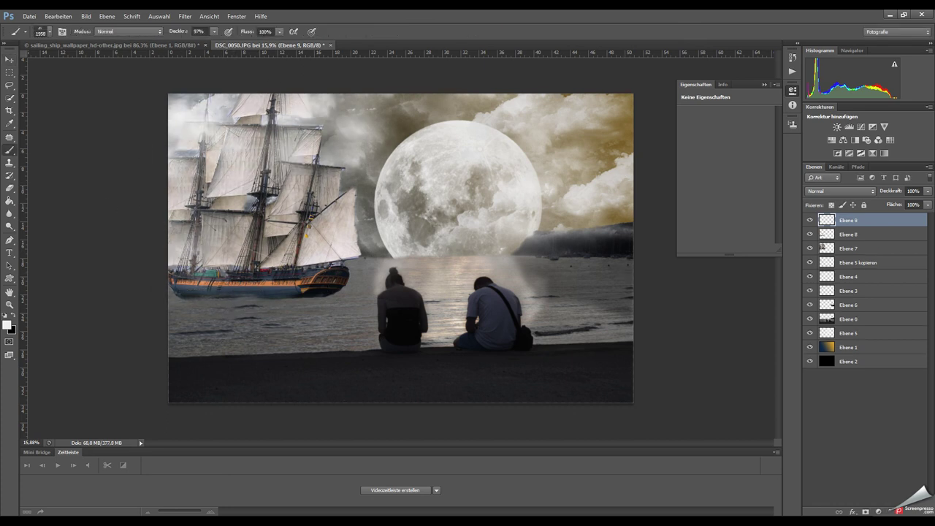
left_click(366, 197)
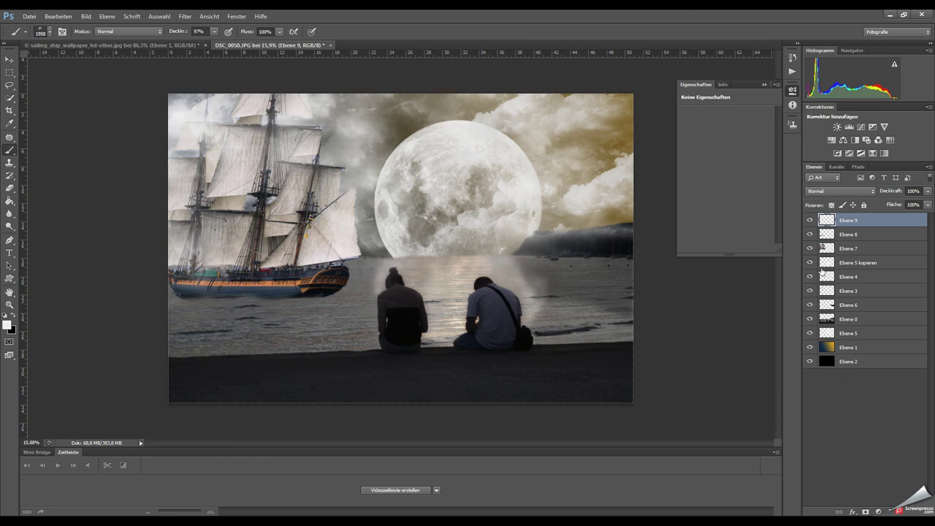
Desaturate the ship with a clipped Hue/Saturation adjustment, then merge it down into the ship layer
left_click(843, 140)
left_click_drag(725, 170, 713, 172)
left_click(845, 255, "alt")
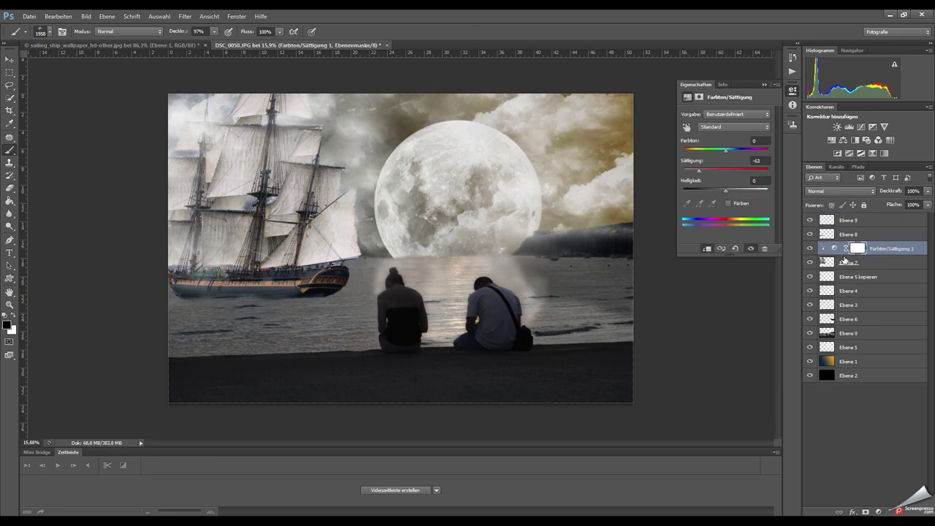
right_click(890, 248)
left_click(795, 400)
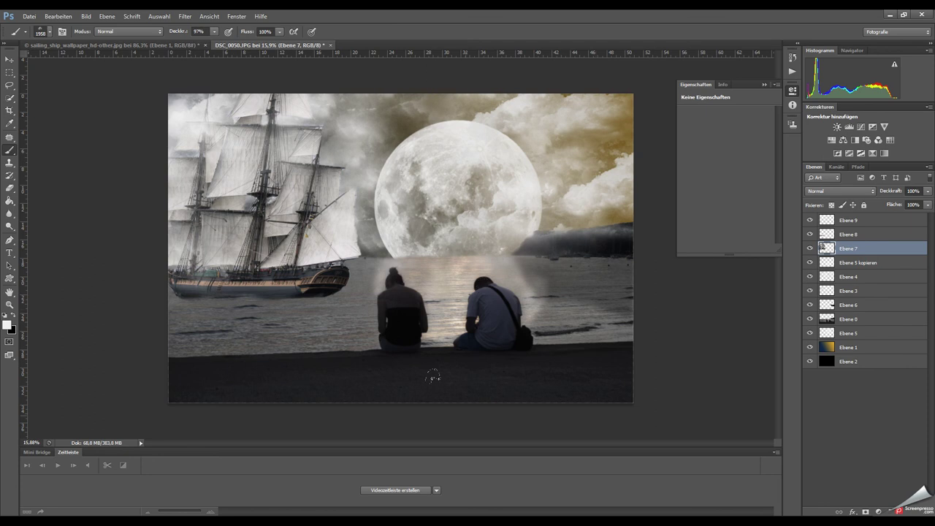
Add a new empty layer, Ebene 10, above the beach photo layer Ebene 0
left_click(879, 315)
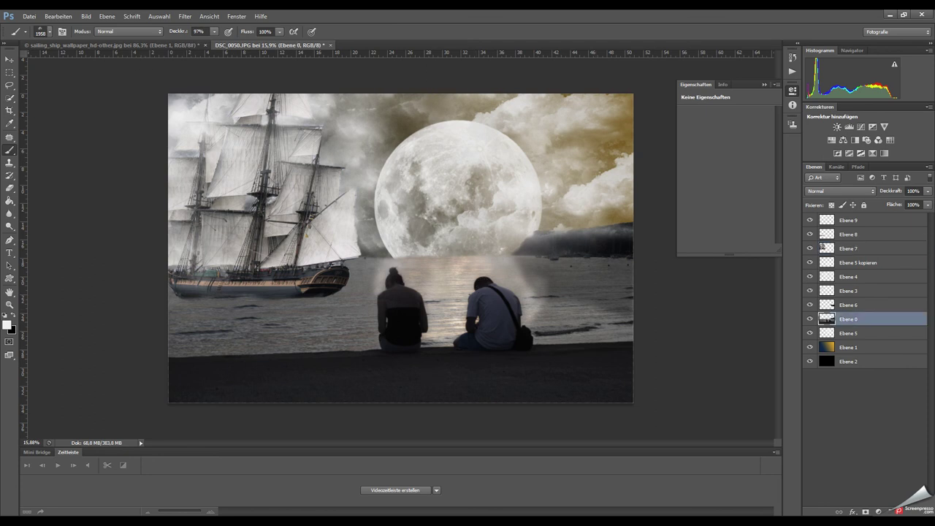
left_click(903, 511)
right_click(383, 243)
Paint a soft white glow with a smaller brush around the woman, the man and the man's head
key("Escape")
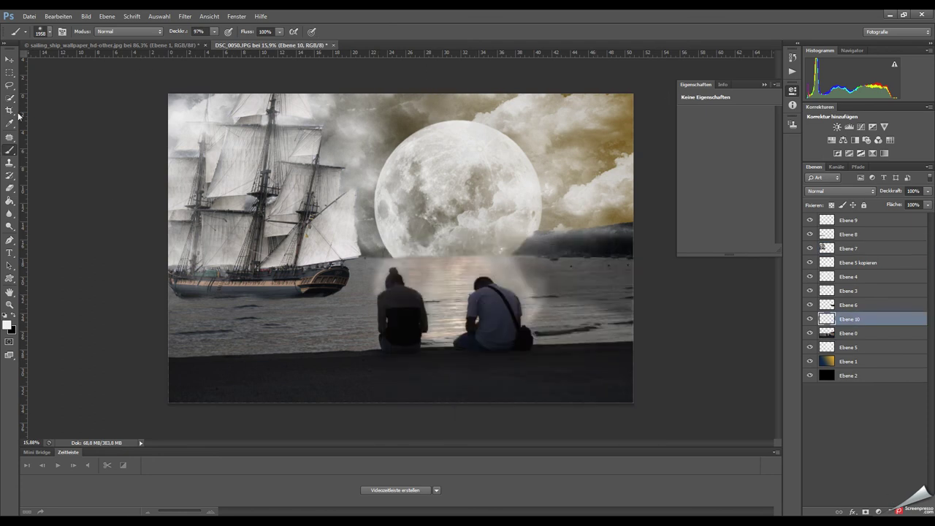
scroll(391, 283, "up", 5)
left_click_drag(372, 305, 285, 308)
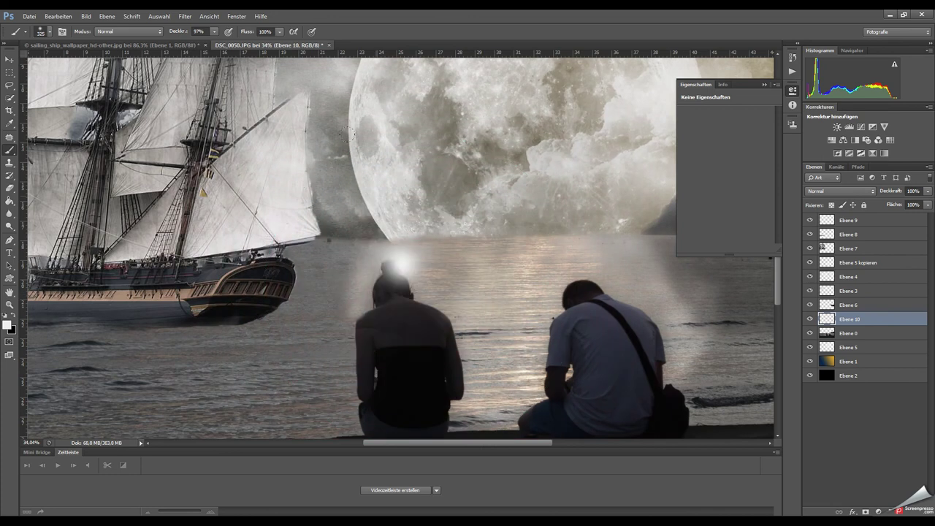
left_click_drag(391, 245, 460, 431)
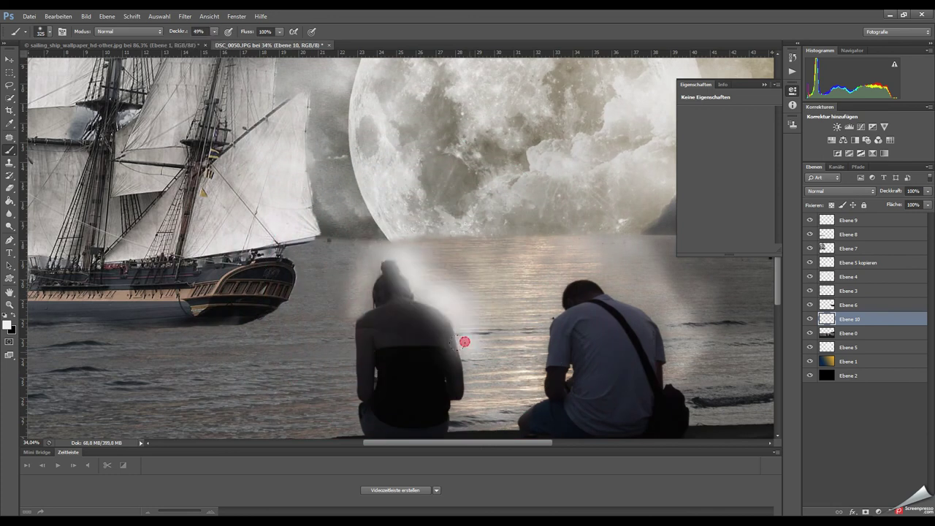
left_click_drag(555, 255, 698, 413)
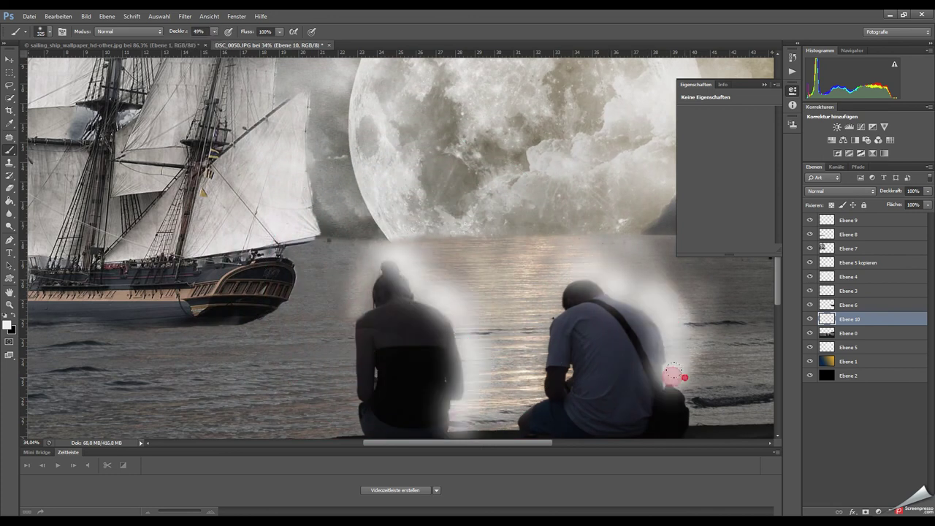
left_click_drag(577, 276, 648, 275)
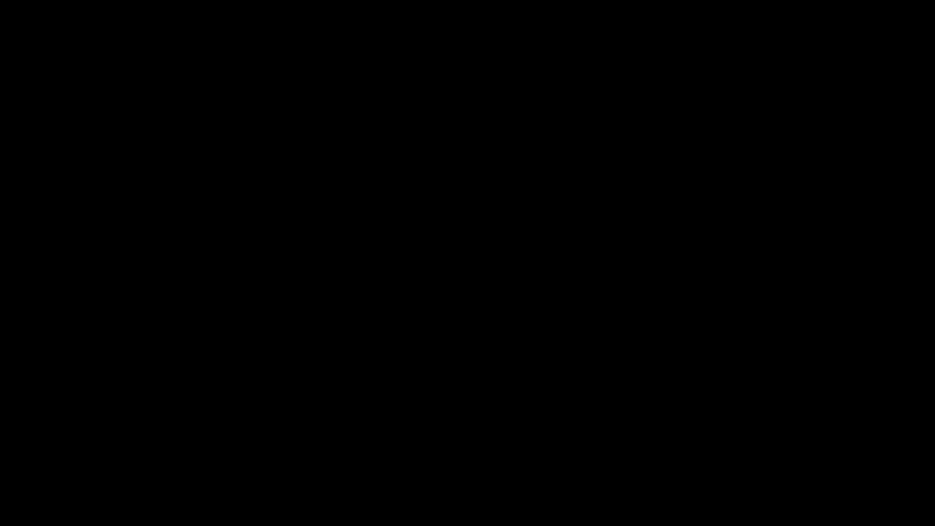